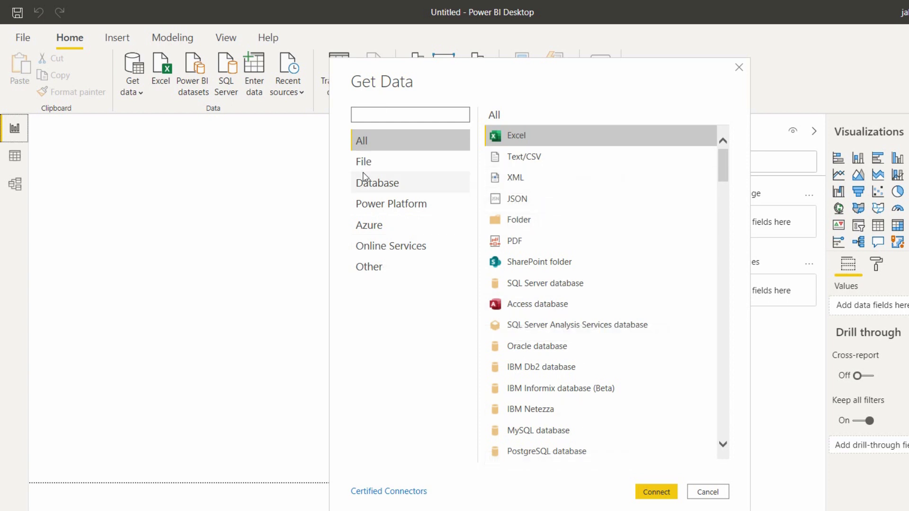
# Step: Examine the connectors available in the File, Database, Power Platform, Azure, Online Services and Other categories of the Get Data dialog
pyautogui.click(376, 161)
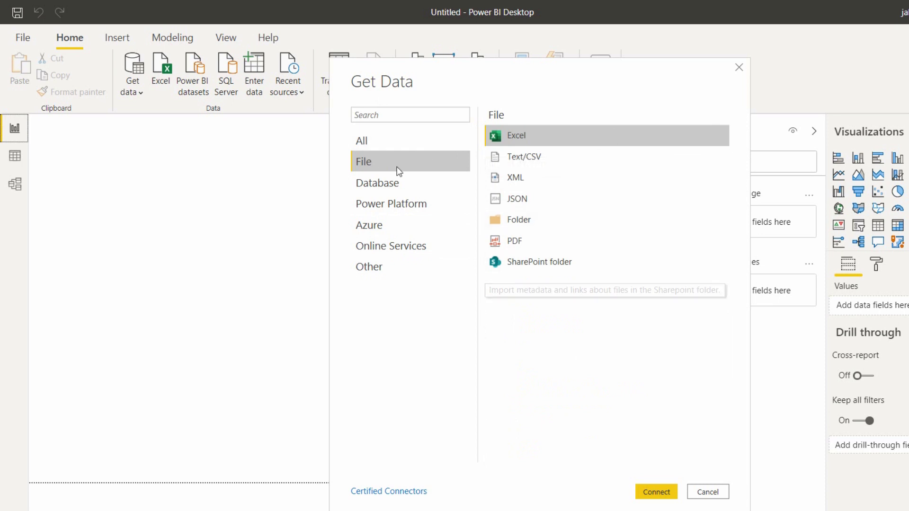
pyautogui.click(378, 184)
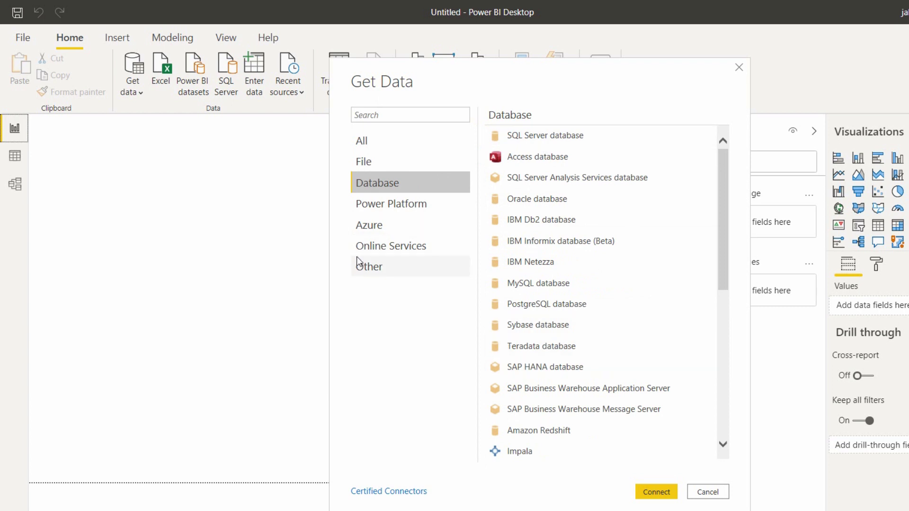
pyautogui.click(425, 202)
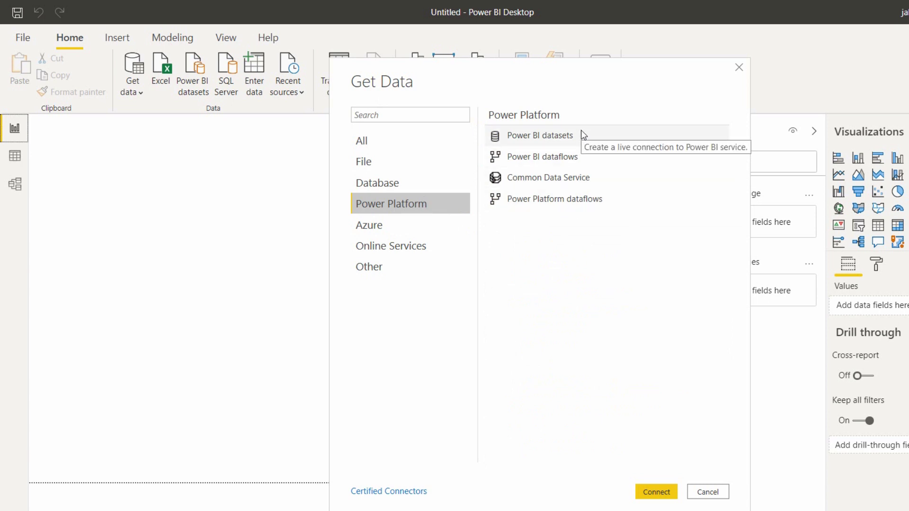
pyautogui.click(379, 231)
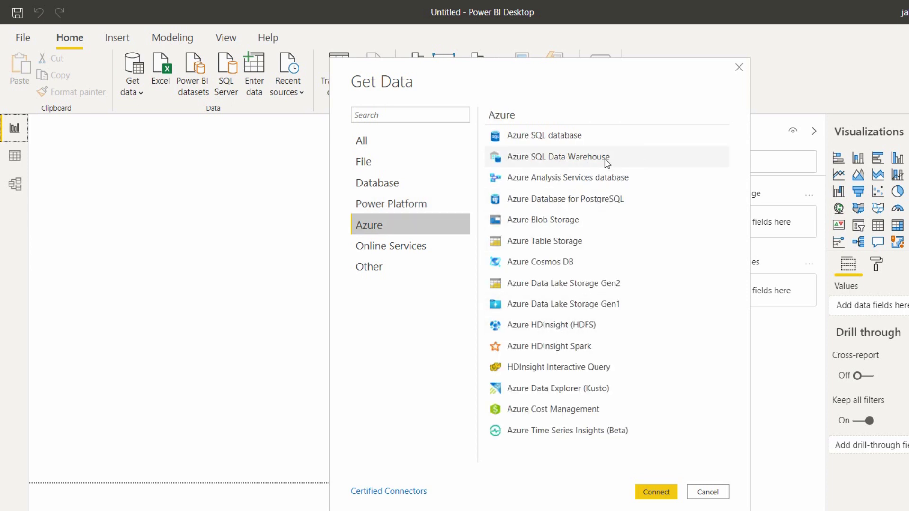
pyautogui.click(366, 251)
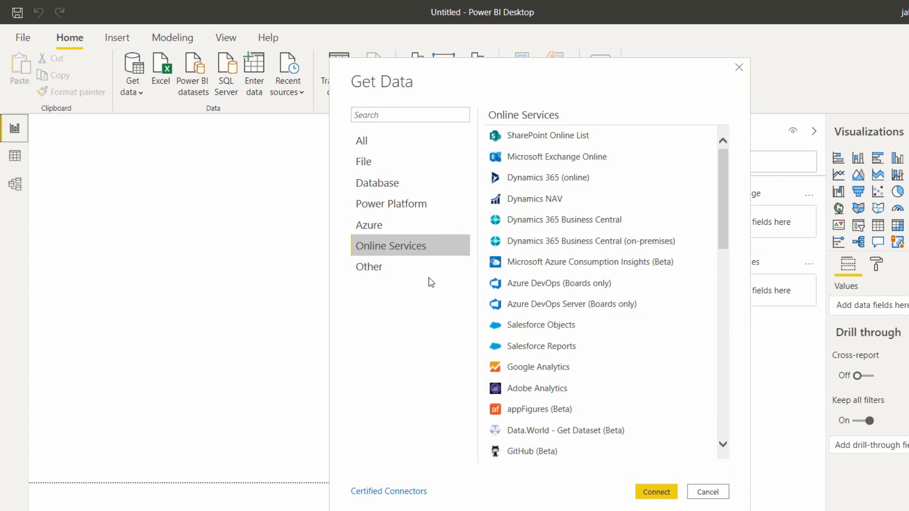
pyautogui.click(378, 271)
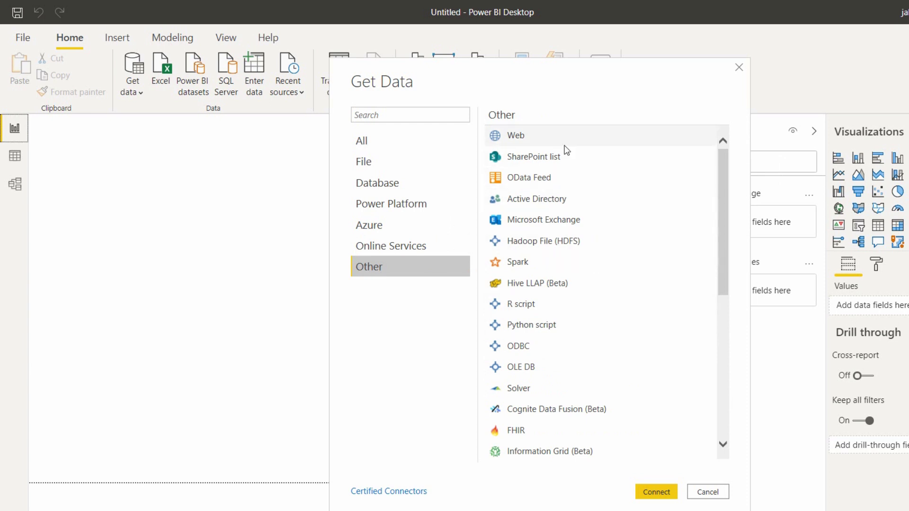
pyautogui.click(395, 183)
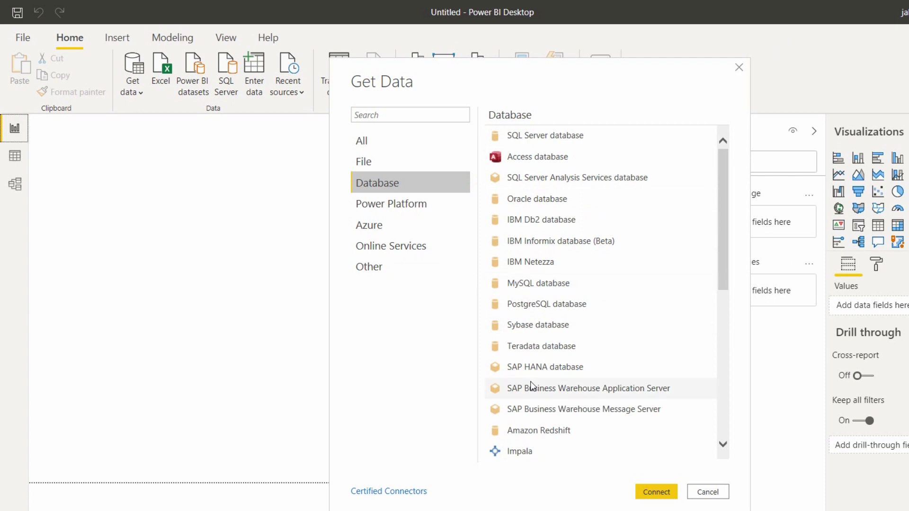
# Step: Review the connection types in the Class 5 Word document, and close the Get Data dialog back in Power BI Desktop
pyautogui.hotkey('alt', 'Tab')
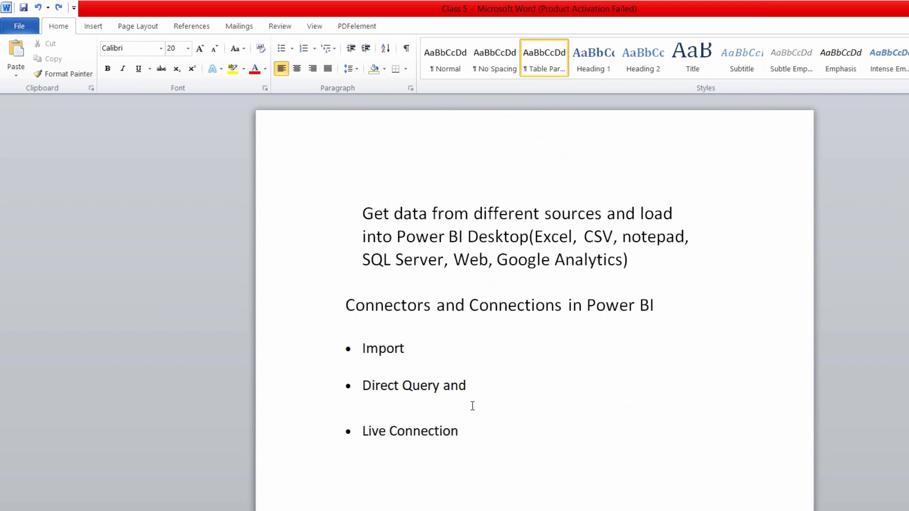
pyautogui.click(419, 347)
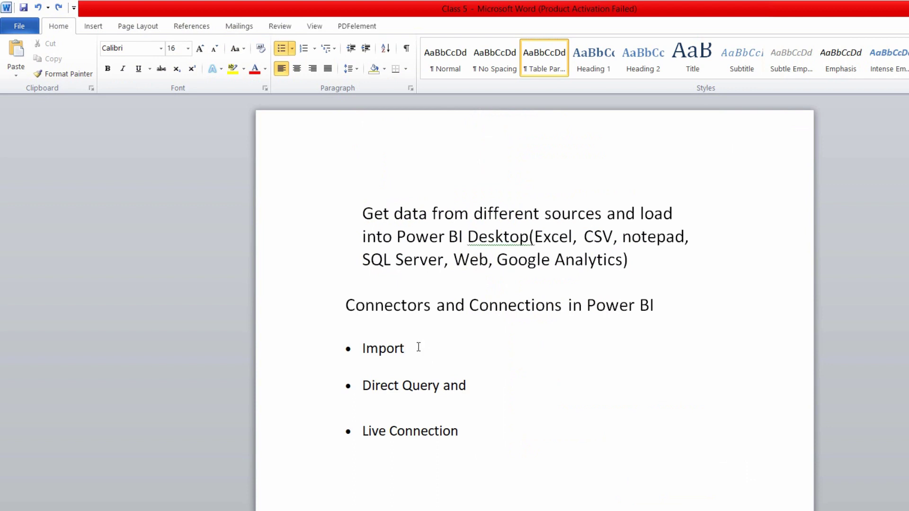
pyautogui.click(495, 383)
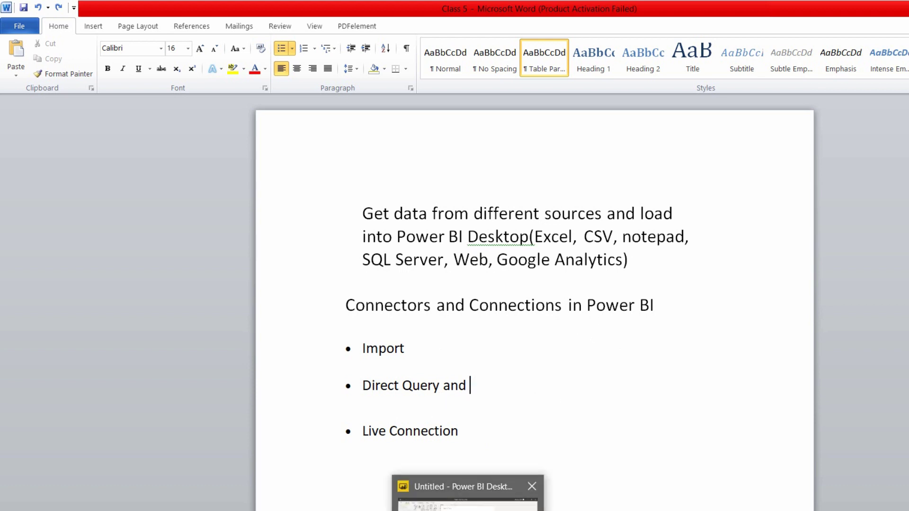
pyautogui.click(466, 495)
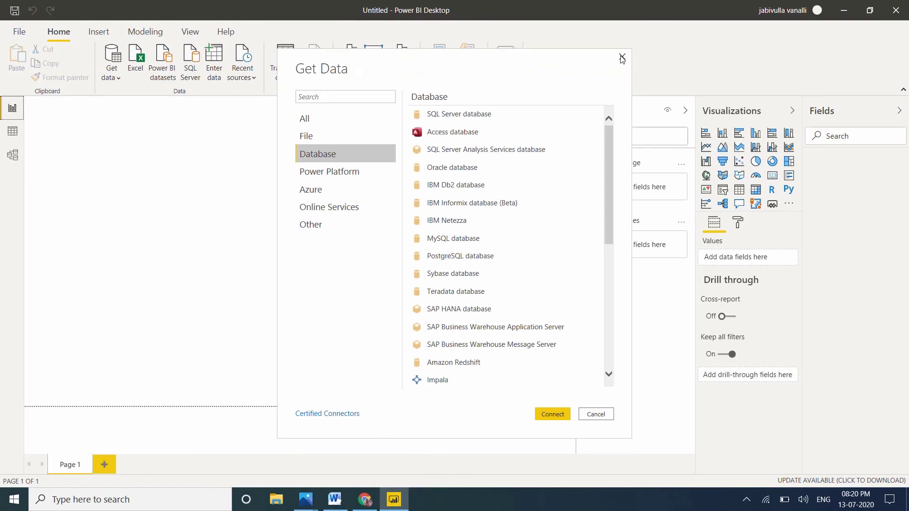
pyautogui.click(622, 58)
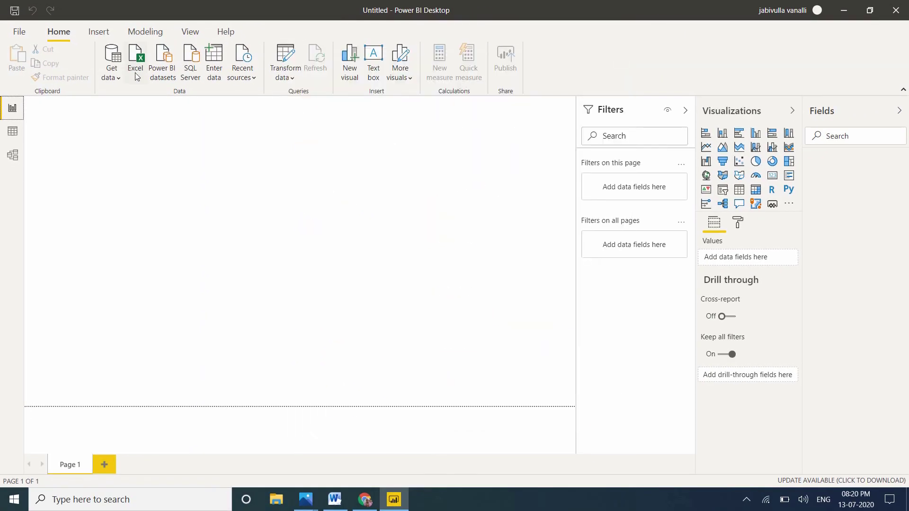
# Step: Connect to the Sample - Superstore Excel workbook in the Sample Data for Practice folder
pyautogui.click(114, 72)
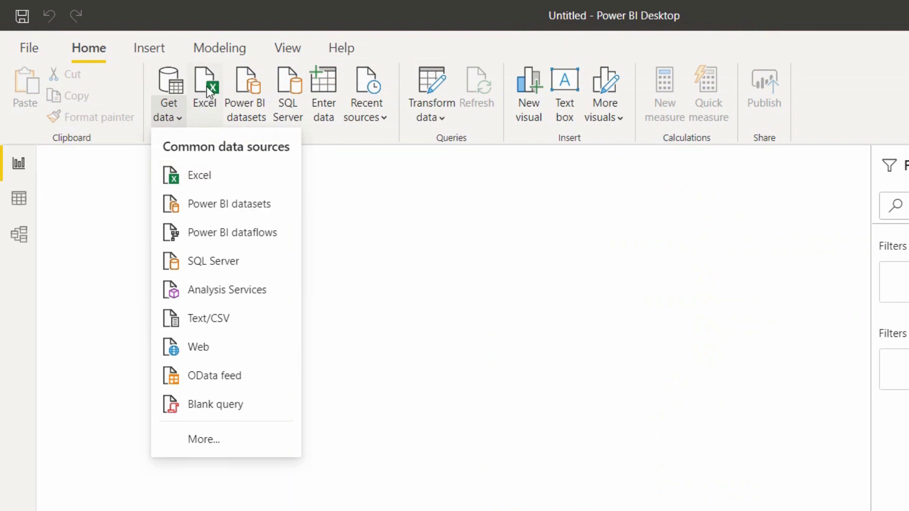
pyautogui.click(212, 177)
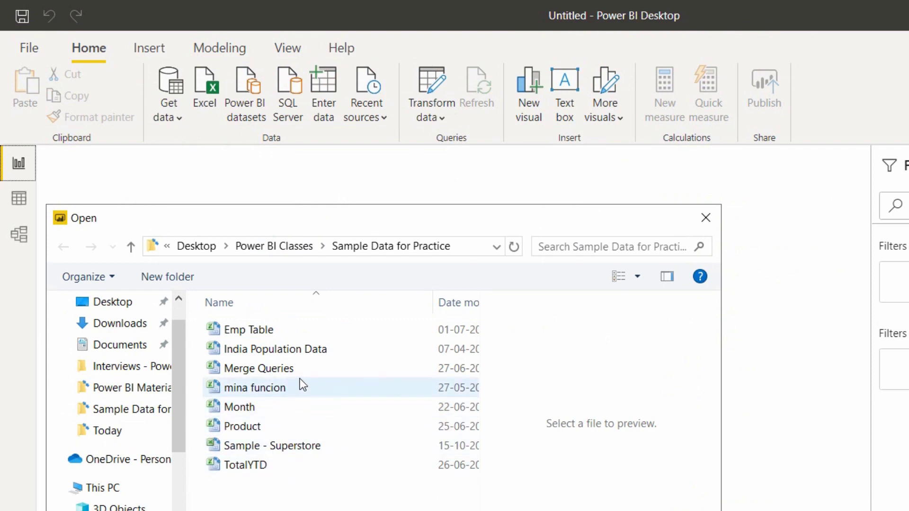
pyautogui.click(292, 453)
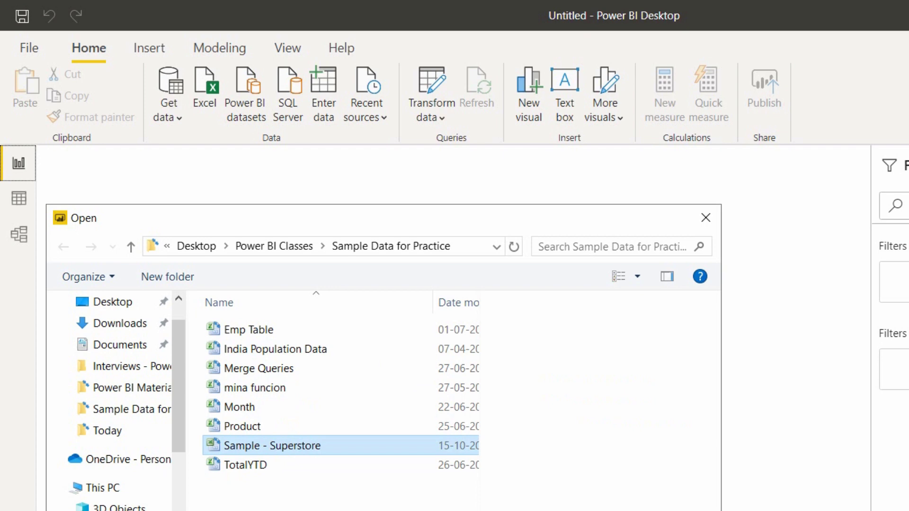
pyautogui.doubleClick(265, 446)
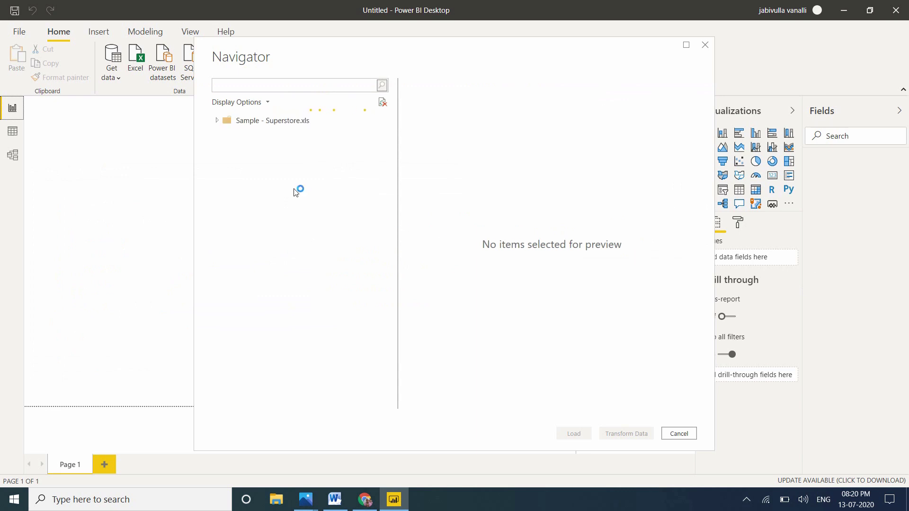
# Step: Load the Orders and People tables from the Sample - Superstore workbook into the report
pyautogui.click(219, 122)
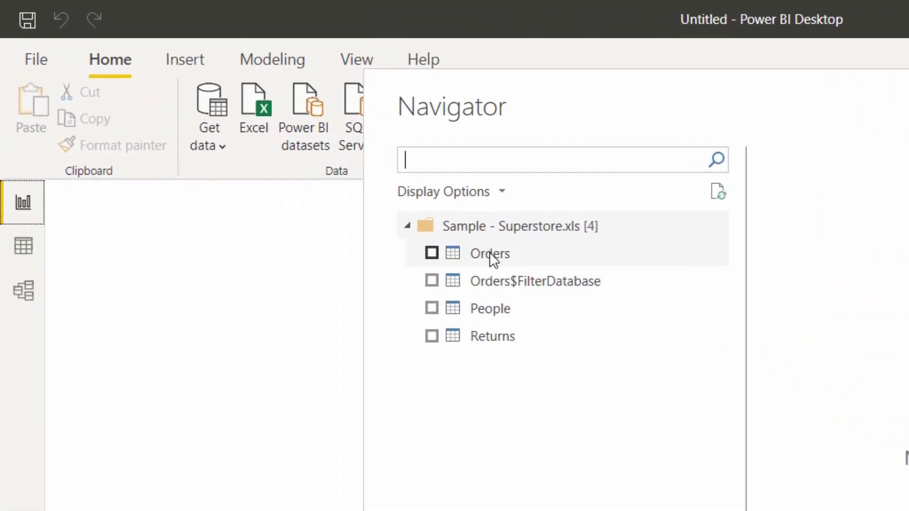
pyautogui.click(241, 142)
pyautogui.click(433, 254)
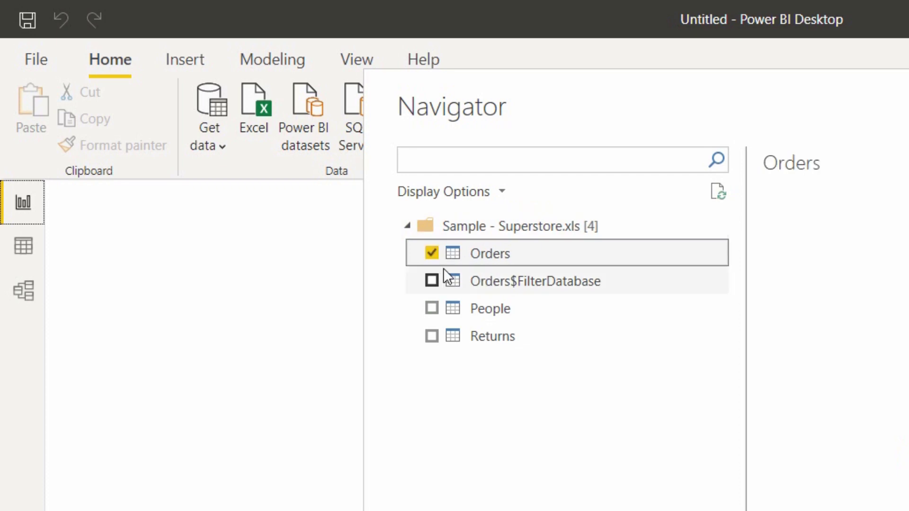
pyautogui.click(433, 309)
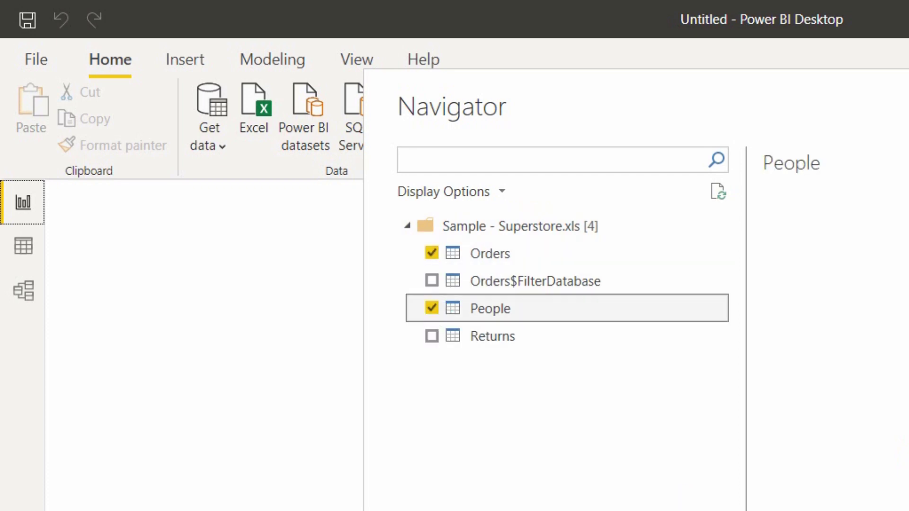
pyautogui.click(573, 435)
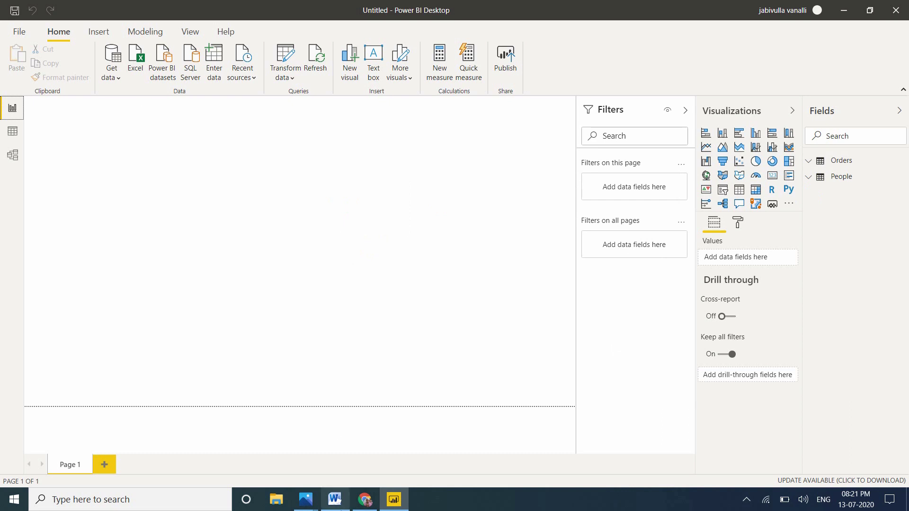
# Step: Check the source list in the Word notes, and load the Population-country-2050-2100 CSV file in Power BI Desktop
pyautogui.click(337, 502)
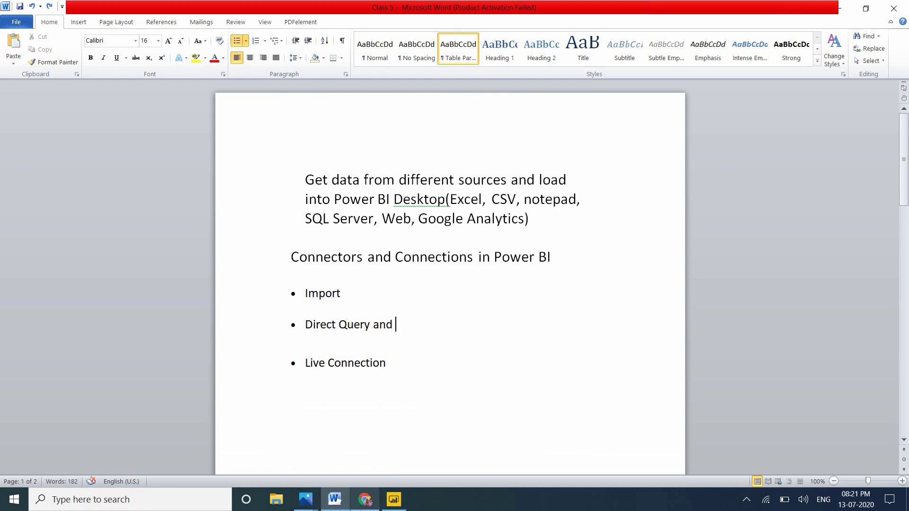
pyautogui.click(394, 502)
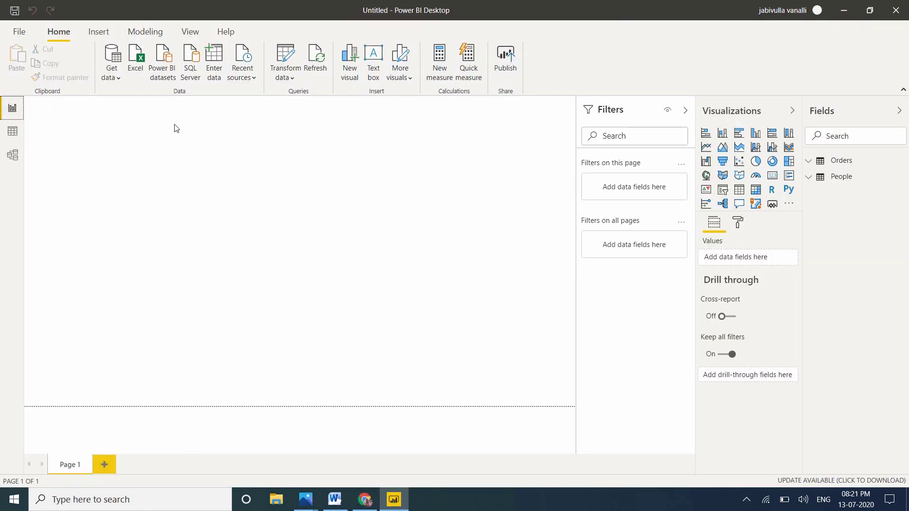
pyautogui.click(122, 72)
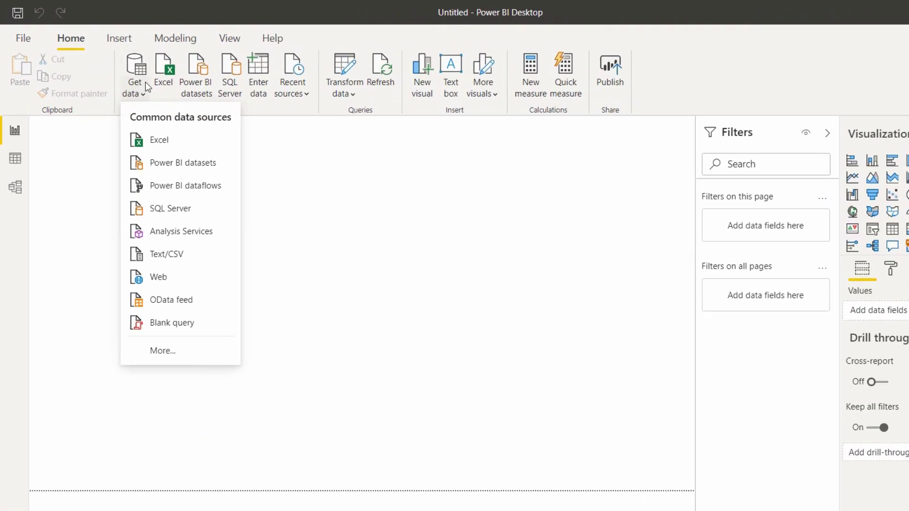
pyautogui.click(252, 325)
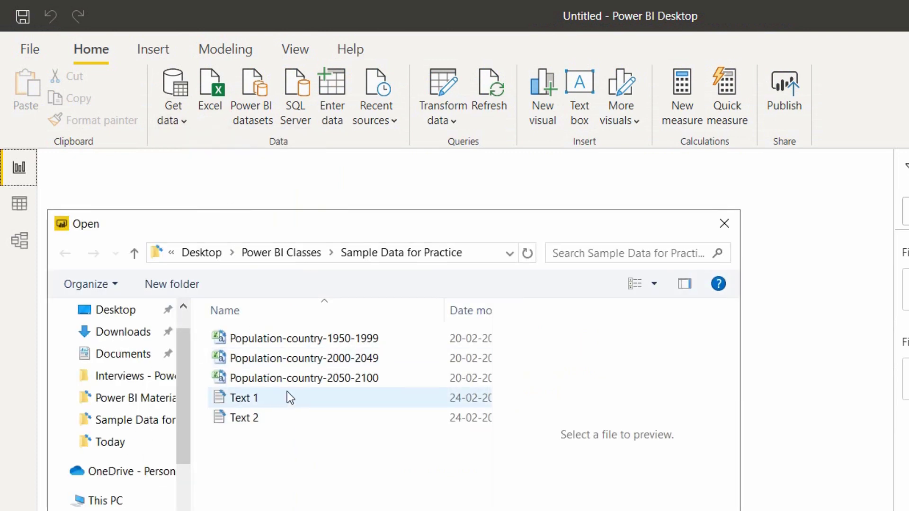
pyautogui.click(325, 379)
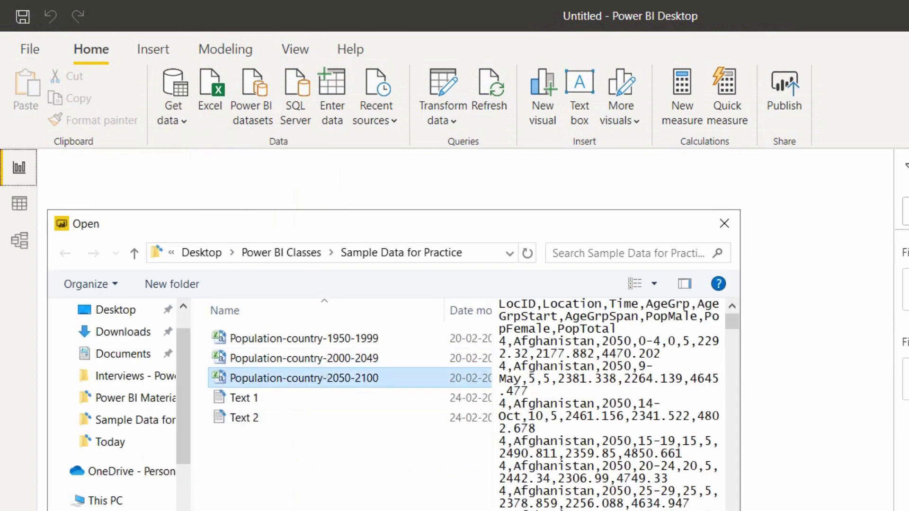
pyautogui.click(378, 400)
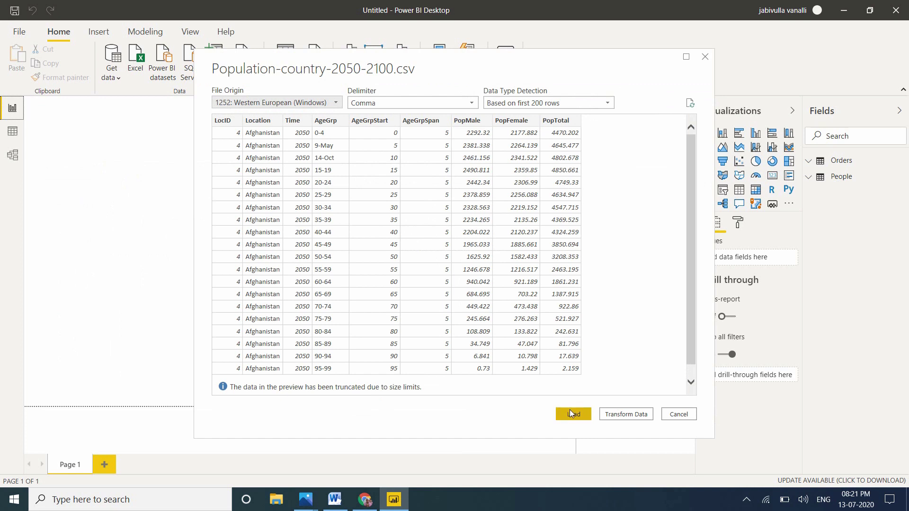
pyautogui.click(571, 413)
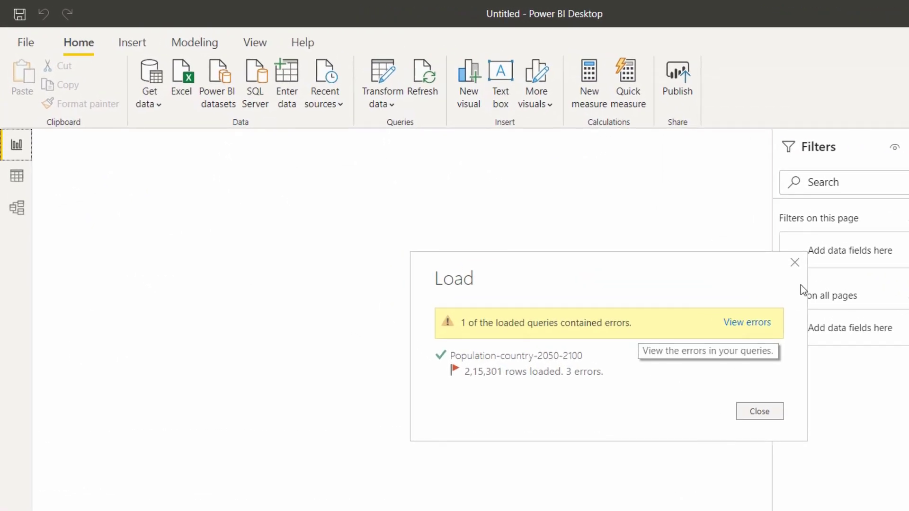
pyautogui.click(799, 266)
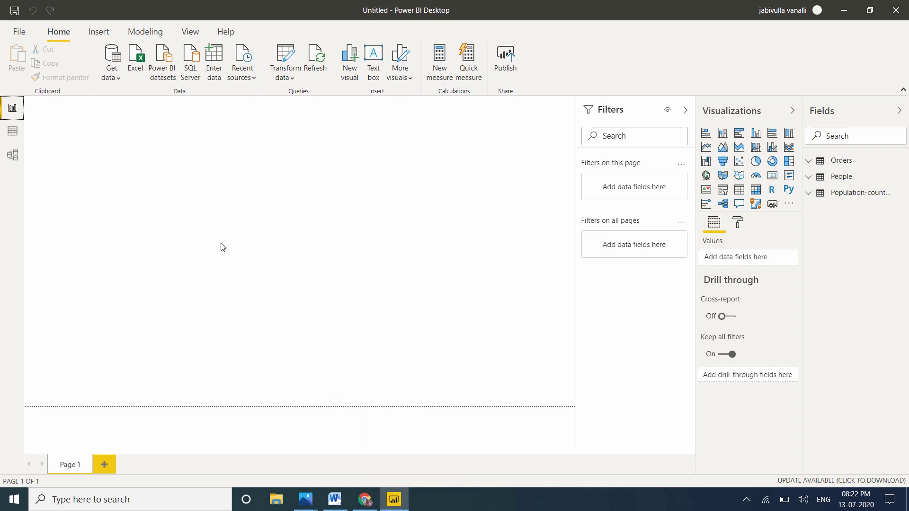
# Step: Check the source list in the Word notes, and load the Text 1 text file in Power BI Desktop
pyautogui.moveTo(330, 501)
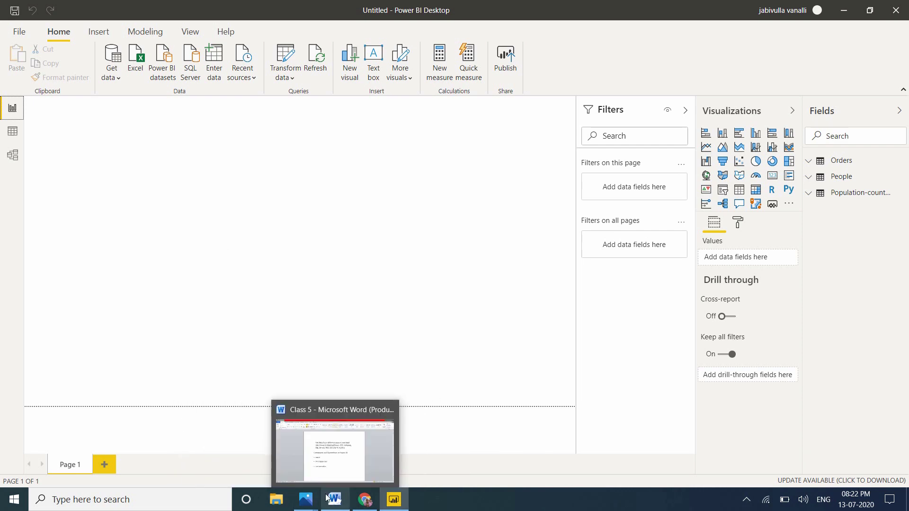
pyautogui.click(334, 497)
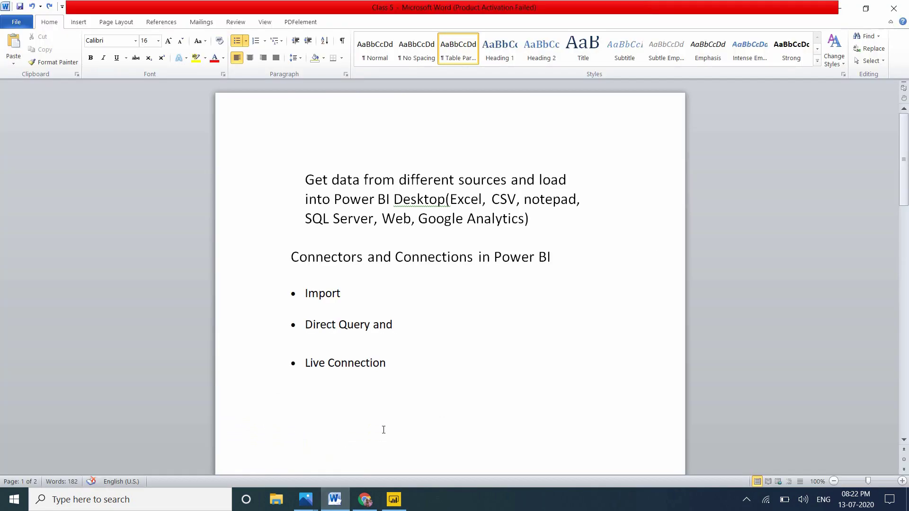
pyautogui.click(394, 500)
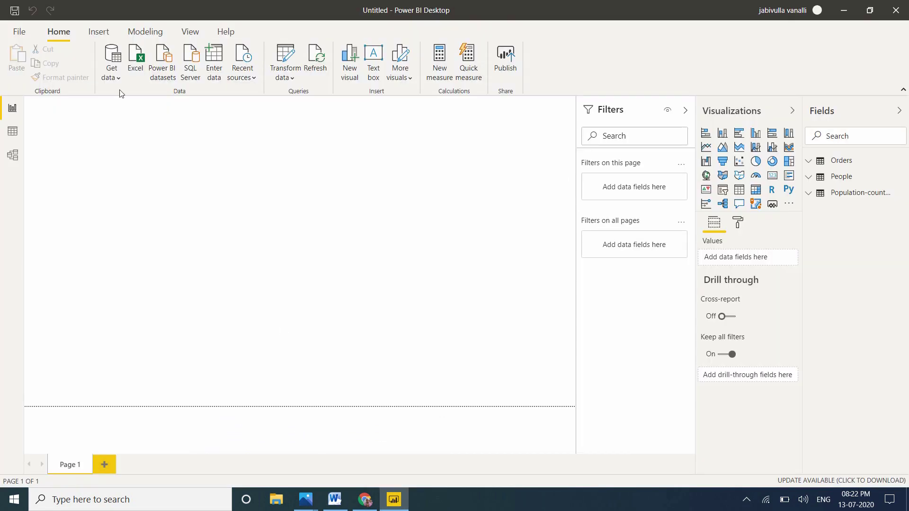
pyautogui.click(116, 76)
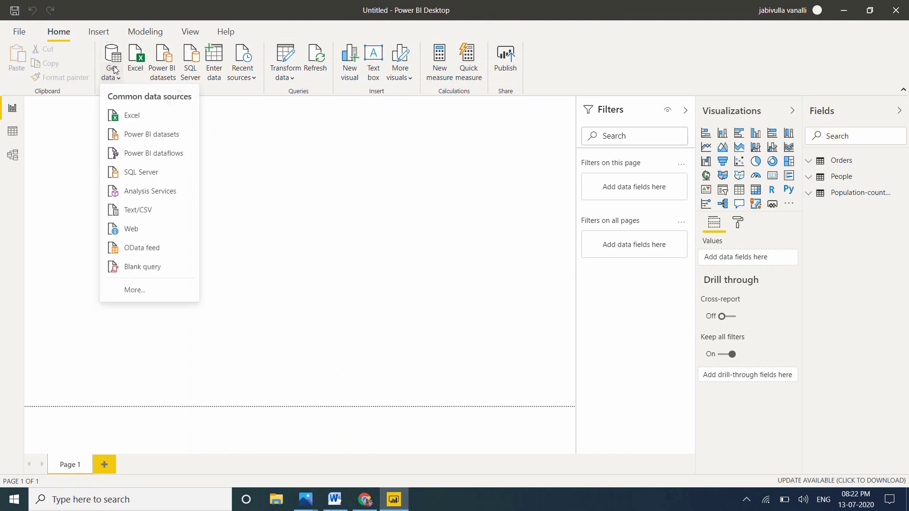
pyautogui.click(138, 211)
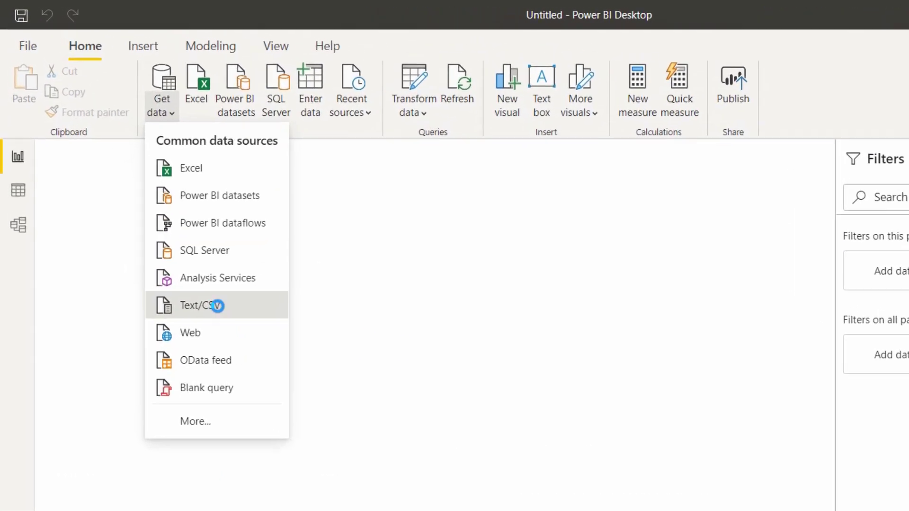
pyautogui.click(237, 392)
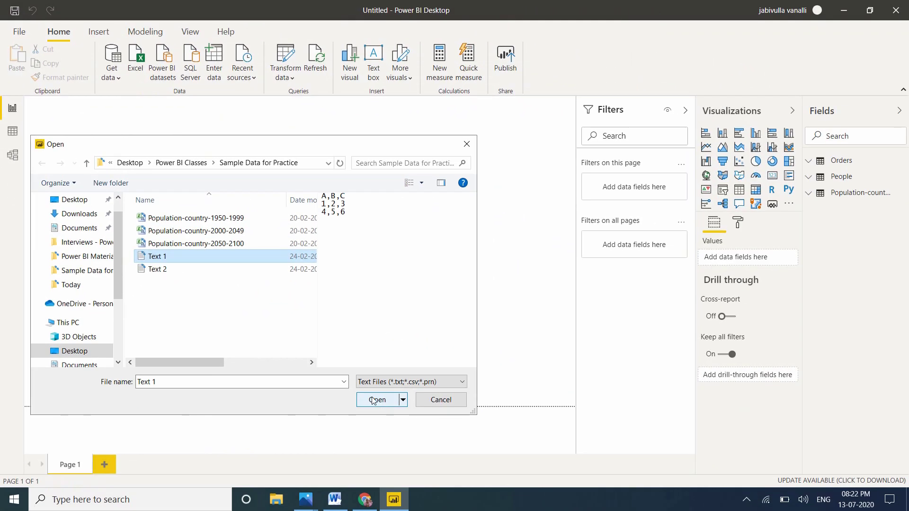
pyautogui.click(374, 400)
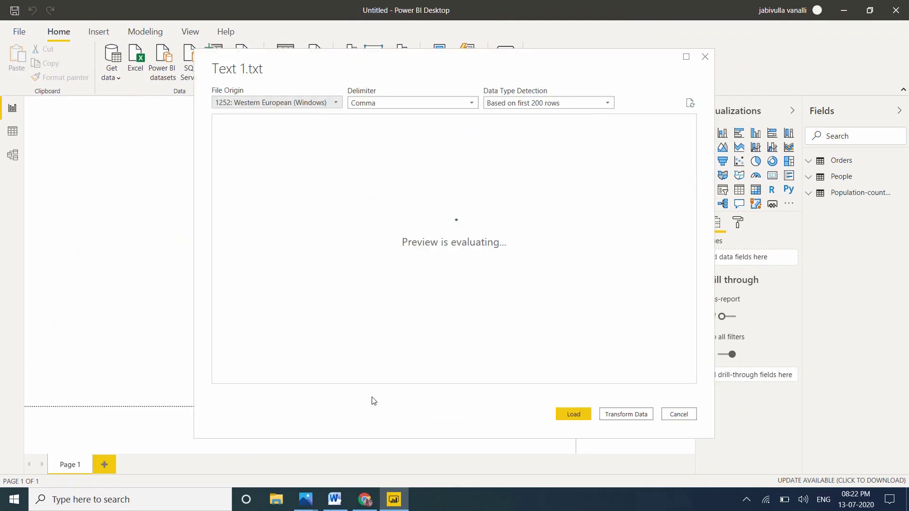
pyautogui.click(574, 415)
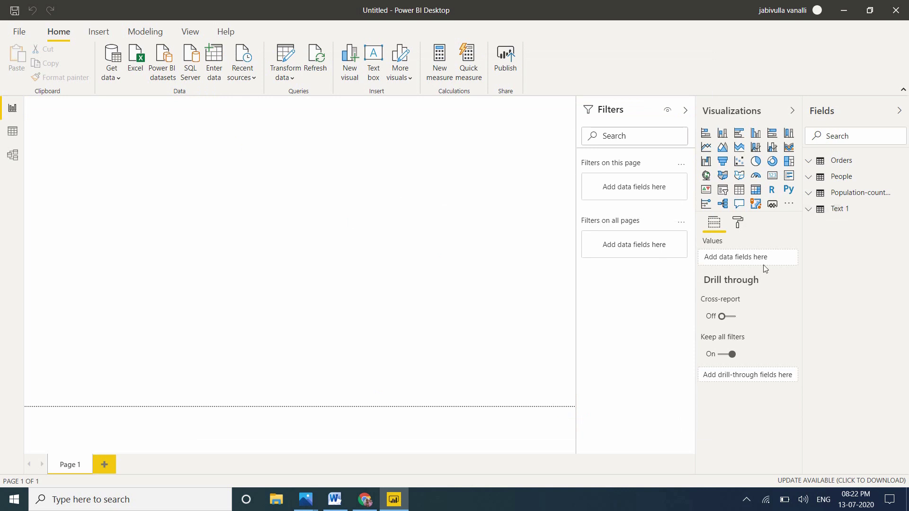
# Step: Switch to Chrome, search Google for "employee and department table with data", and open the CEMS emp-dept sample data page
pyautogui.click(337, 502)
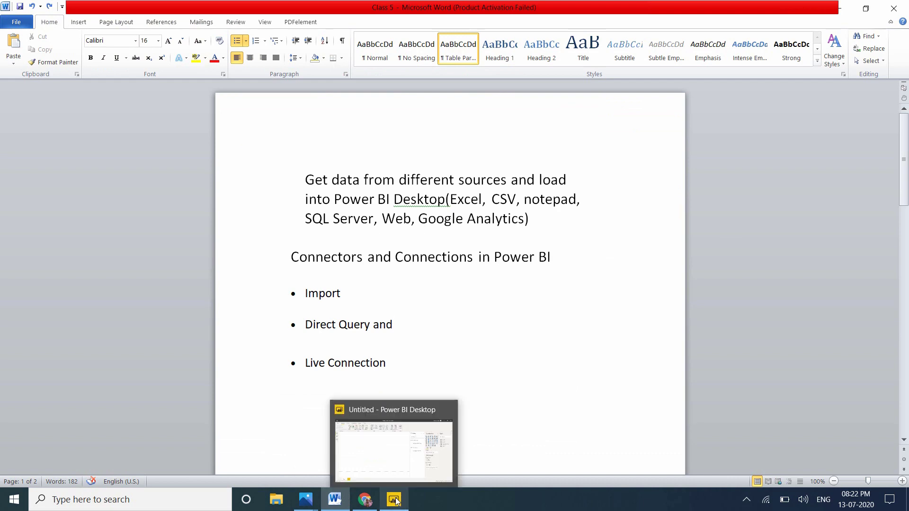
pyautogui.click(385, 476)
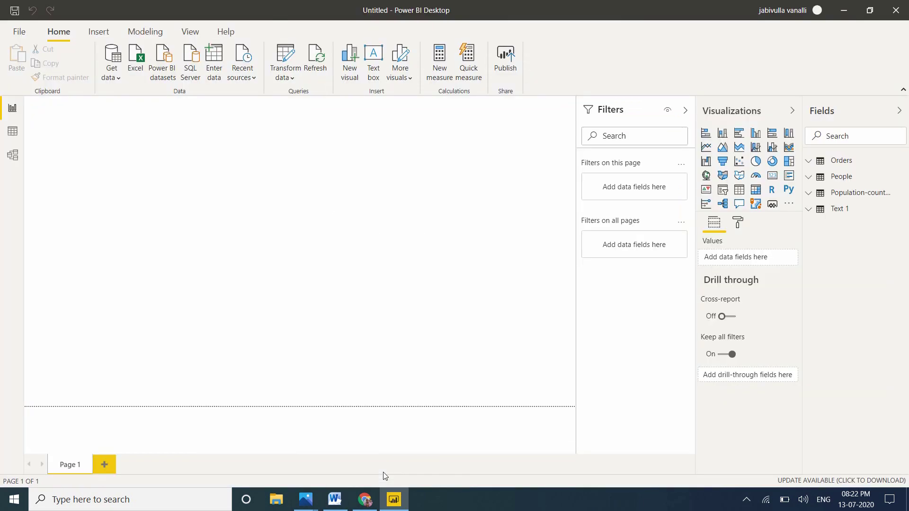
pyautogui.click(365, 498)
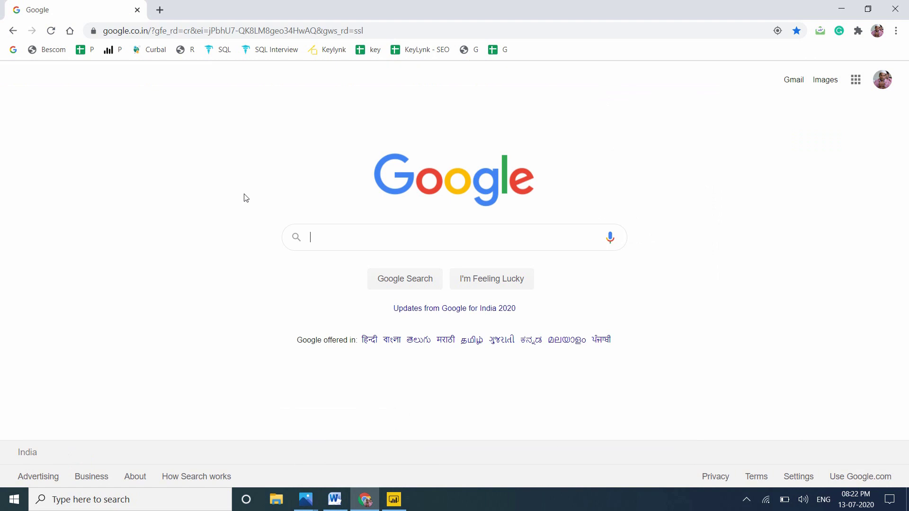
pyautogui.write('empl')
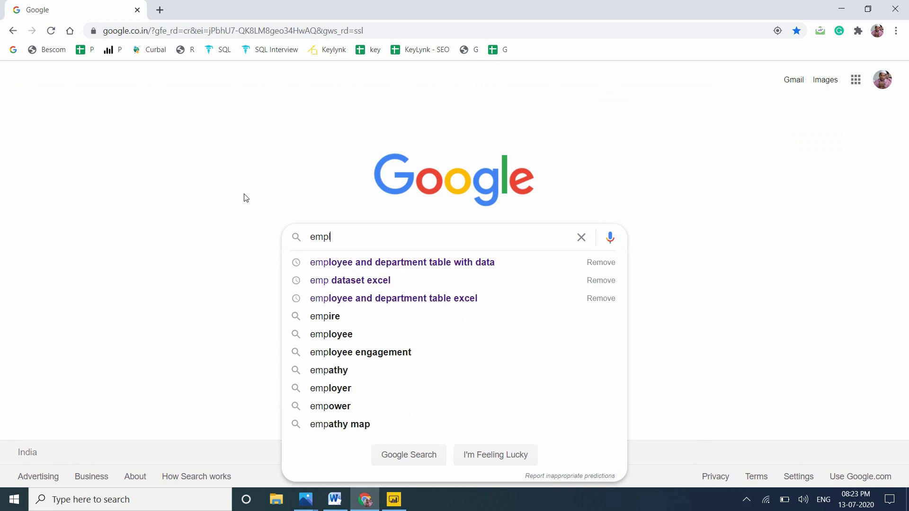
pyautogui.click(446, 263)
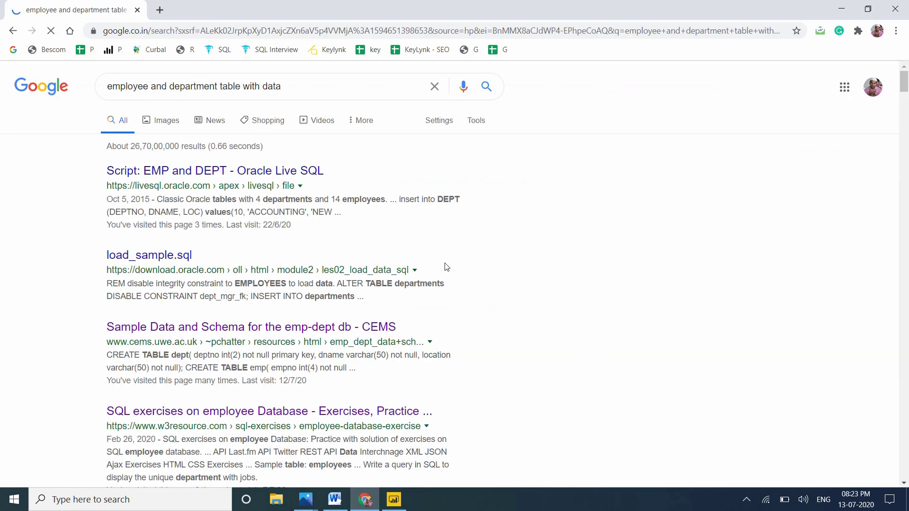
pyautogui.click(270, 326)
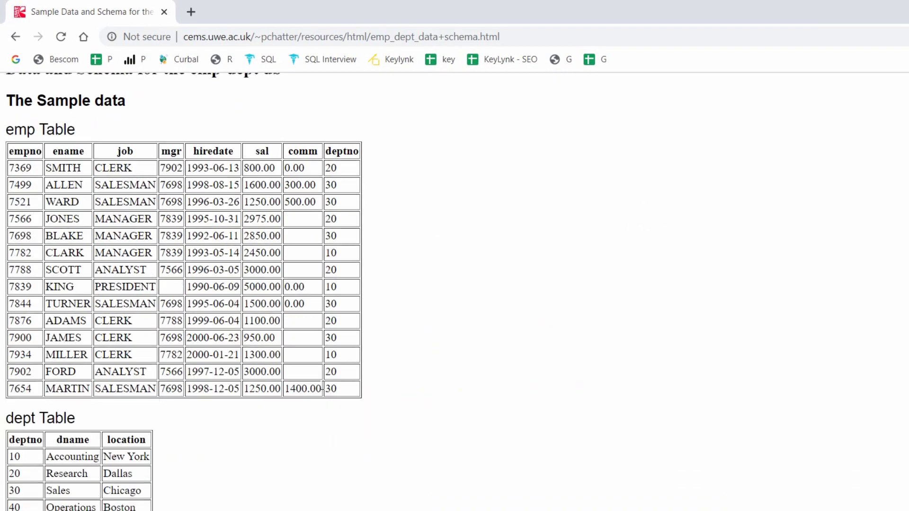
# Step: Look through the sample tables and MySQL schema on the emp-dept page, and copy the page's URL
pyautogui.scroll(-4, 322, 388)
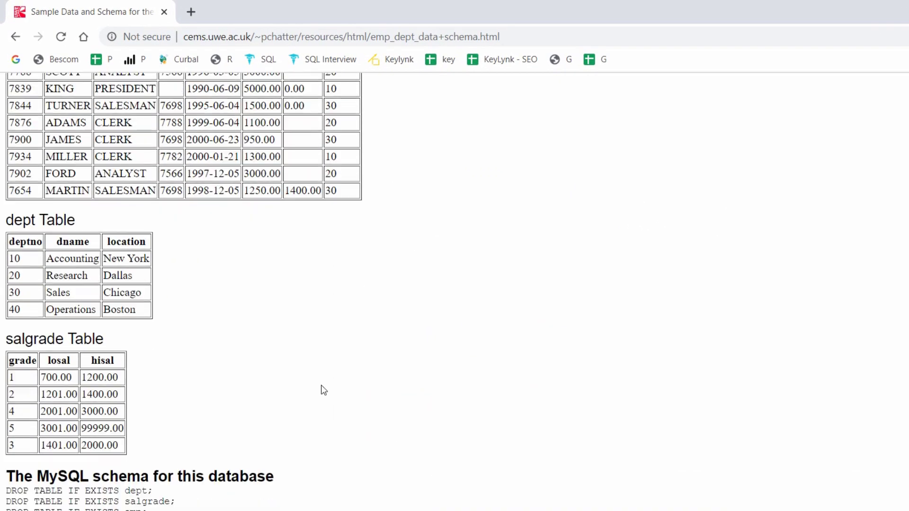
pyautogui.scroll(-8, 323, 390)
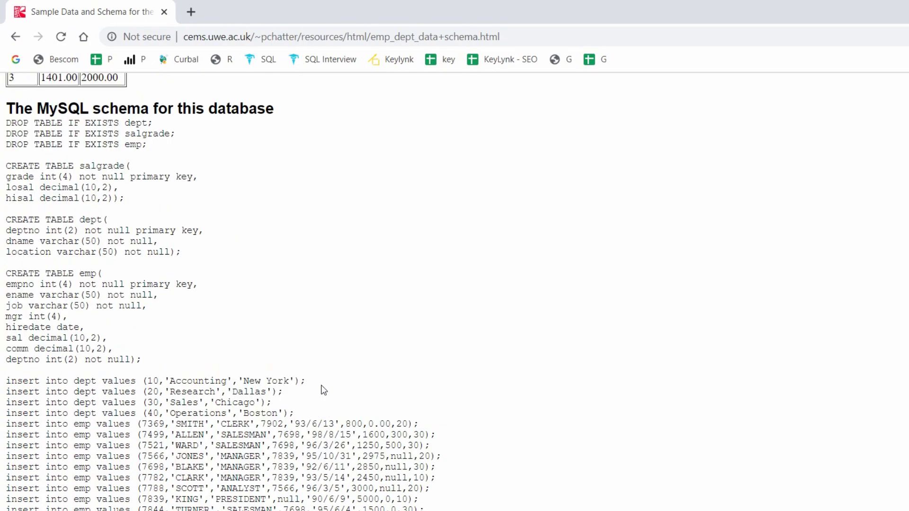
pyautogui.scroll(12, 322, 389)
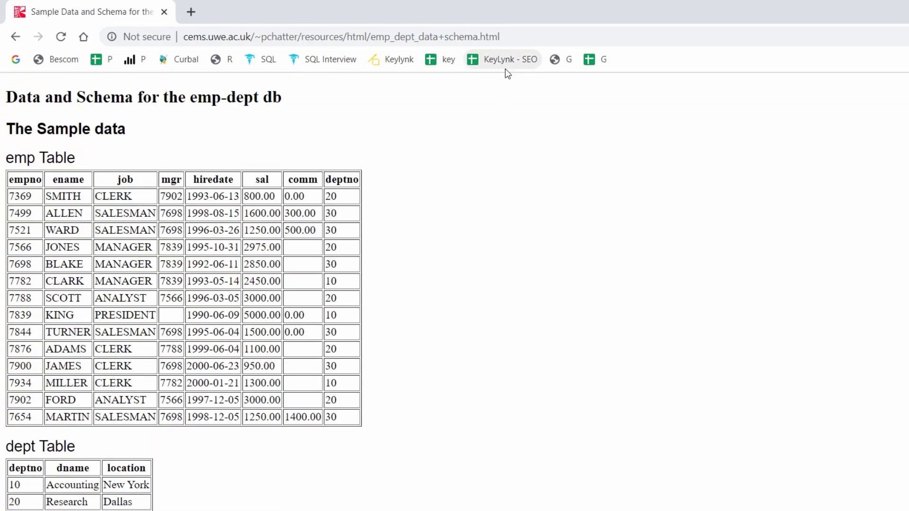
pyautogui.click(519, 33)
pyautogui.hotkey('ctrl', 'c')
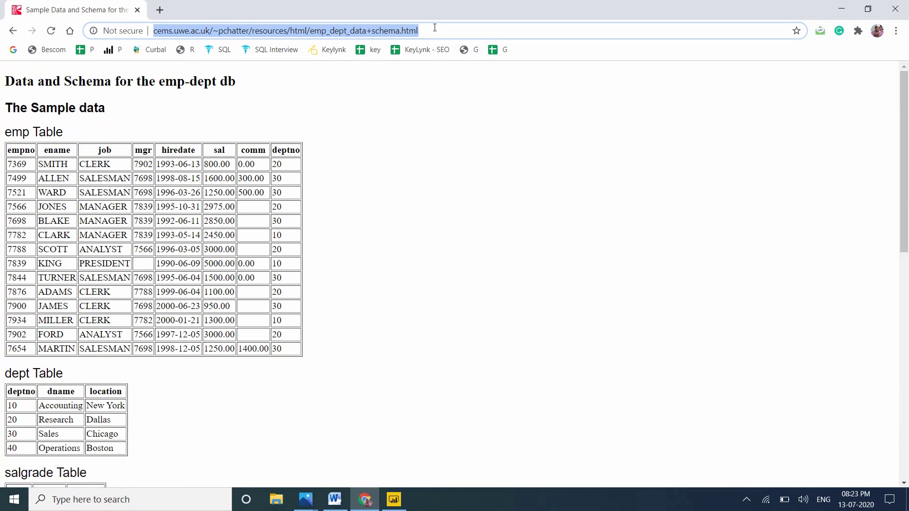
# Step: Switch to Power BI Desktop and connect to a web source with the copied emp_dept_data+schema.html URL, using the Basic option
pyautogui.click(394, 500)
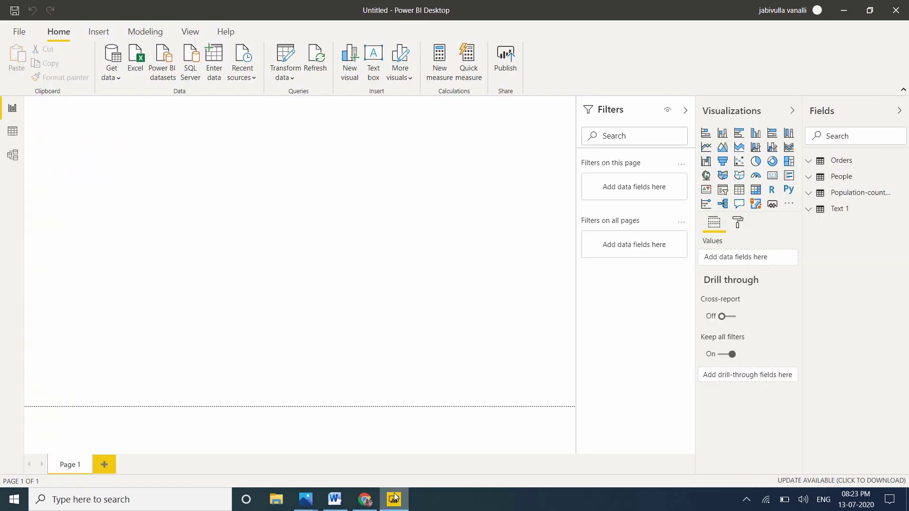
pyautogui.click(111, 76)
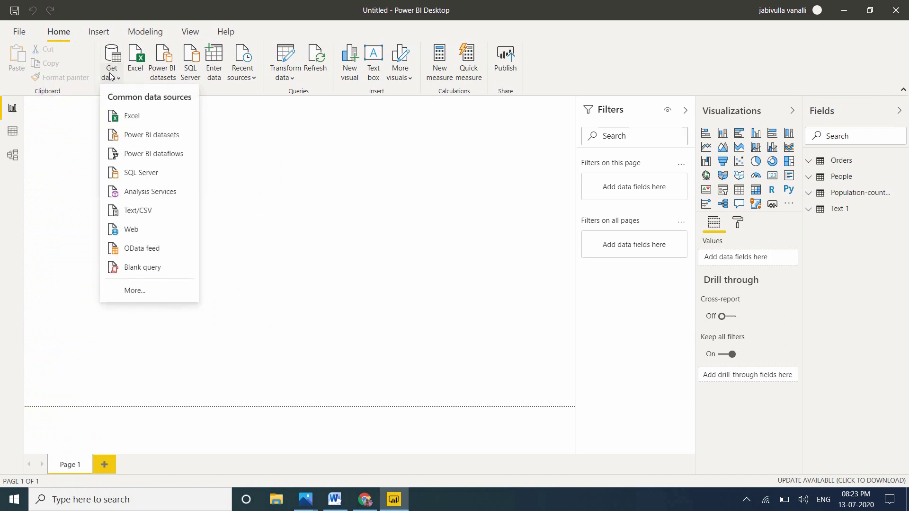
pyautogui.click(110, 231)
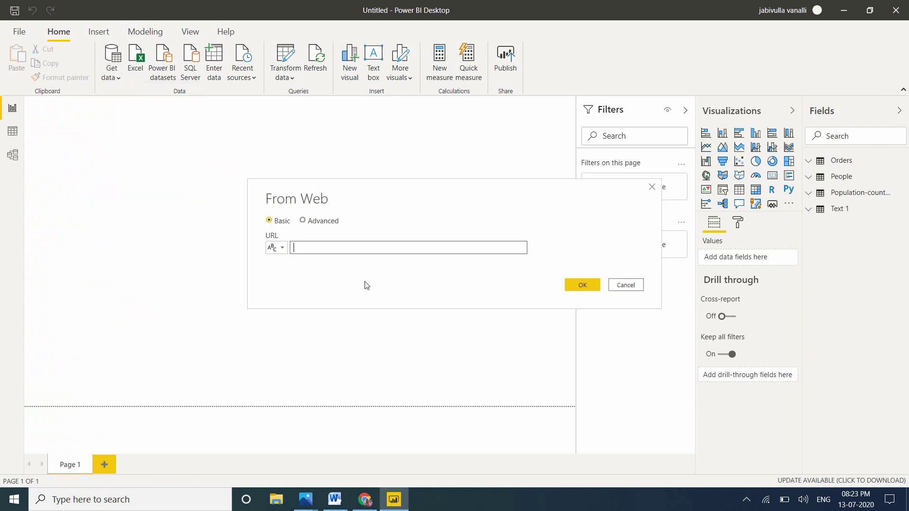
pyautogui.hotkey('ctrl', 'v')
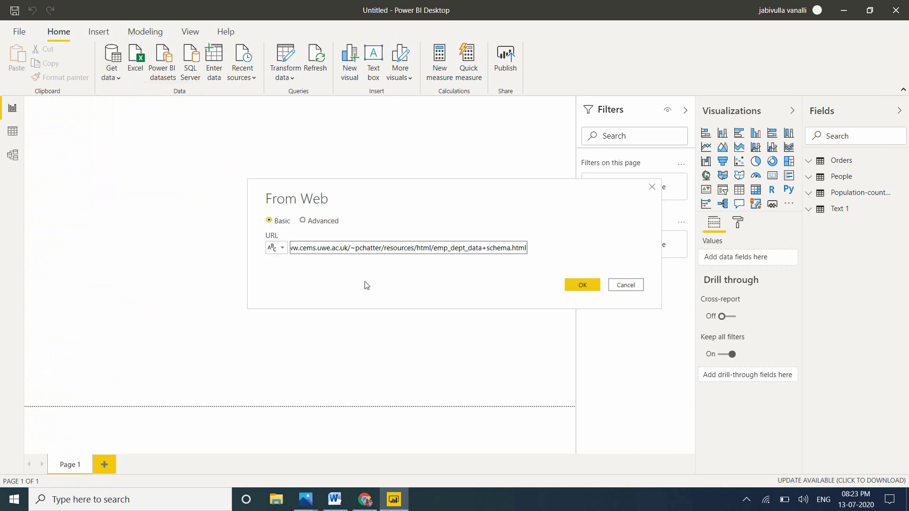
pyautogui.click(575, 286)
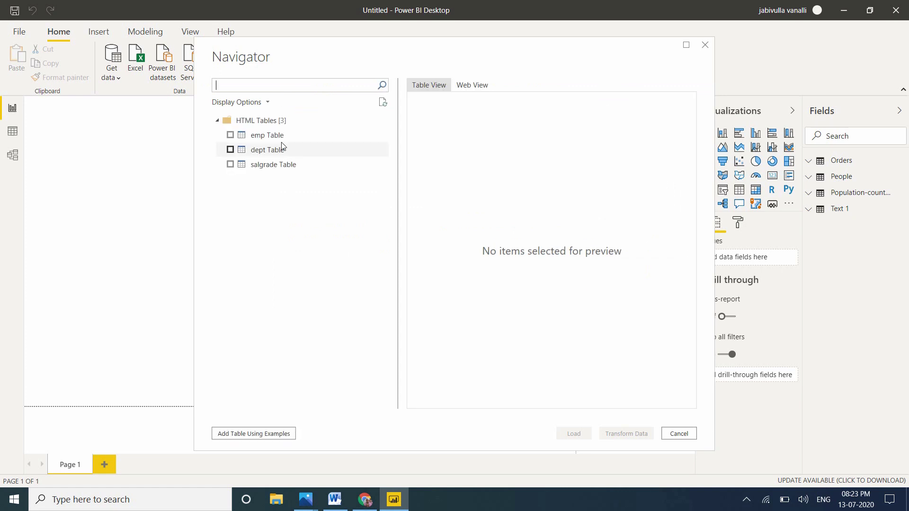
# Step: Select the emp, dept and salgrade tables, check them against the source page in Chrome, and load them into the report
pyautogui.click(230, 136)
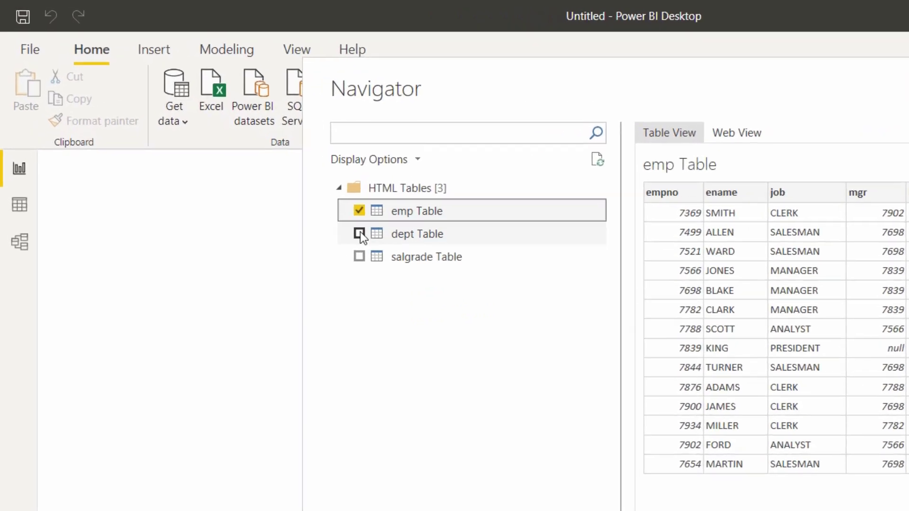
pyautogui.click(247, 160)
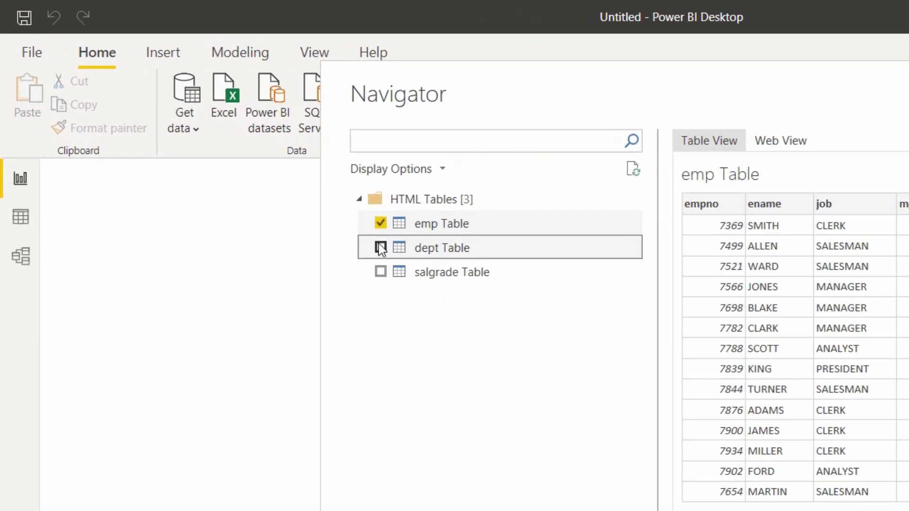
pyautogui.click(381, 272)
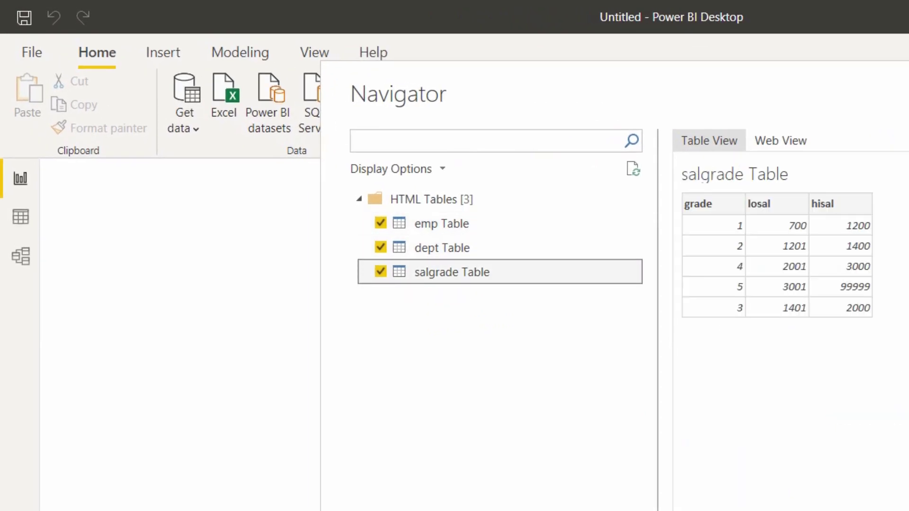
pyautogui.moveTo(365, 500)
pyautogui.click(363, 477)
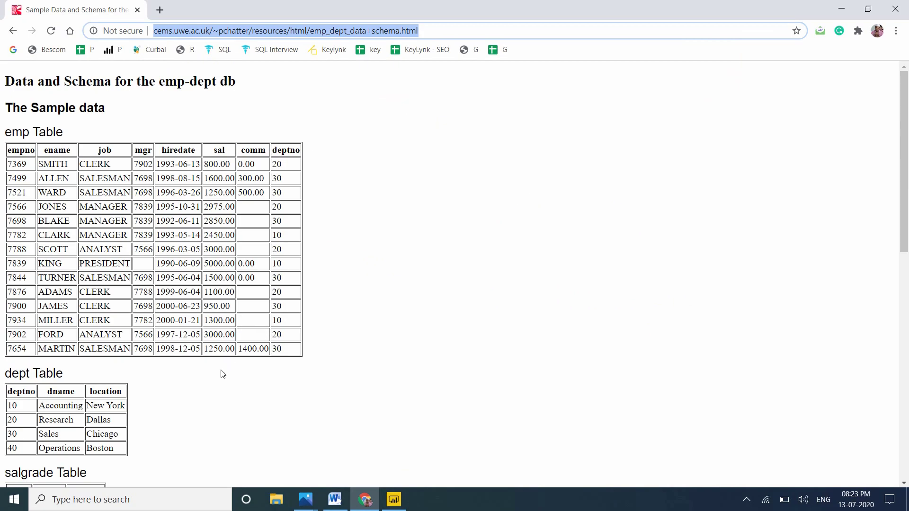
pyautogui.press('End')
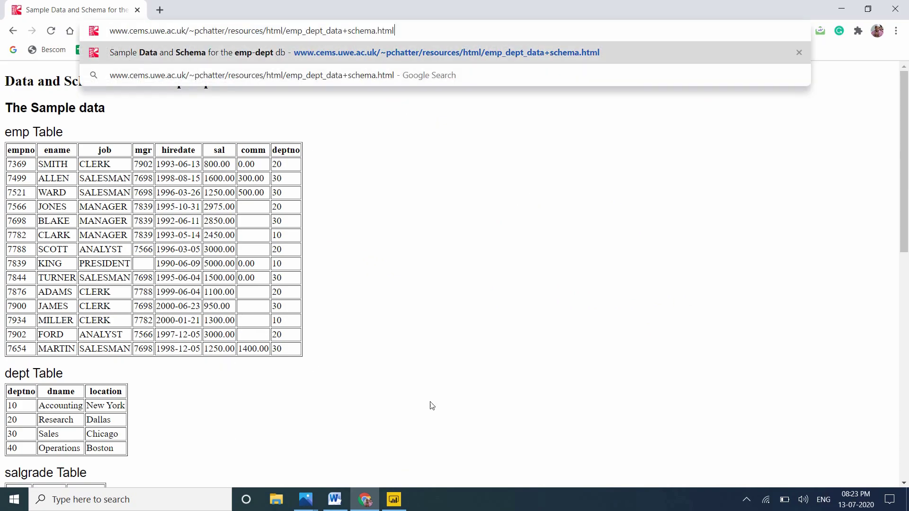
pyautogui.click(397, 501)
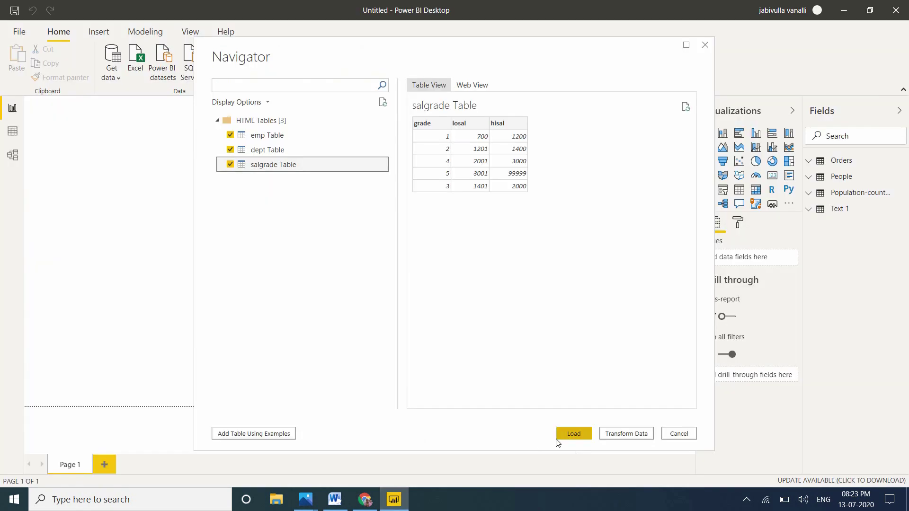
pyautogui.click(570, 434)
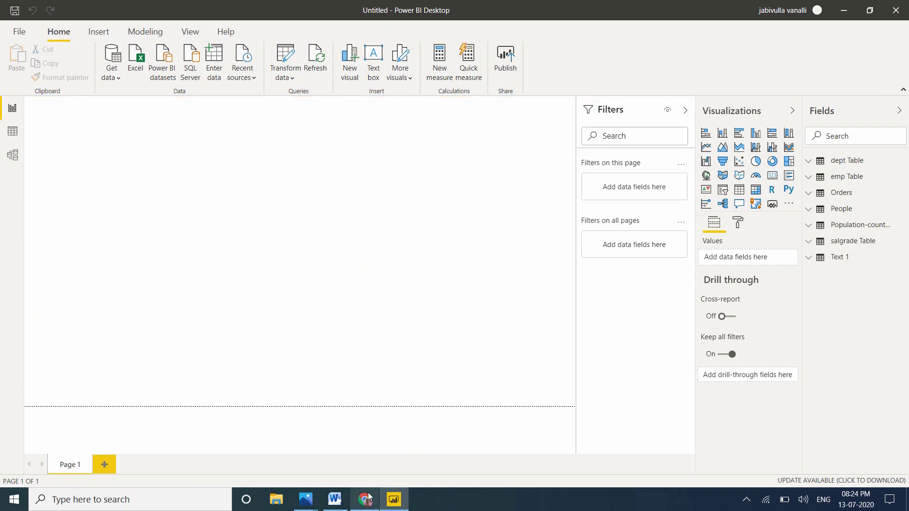
# Step: Review the source list in the Class 5 Word document, and return to Power BI Desktop
pyautogui.moveTo(341, 500)
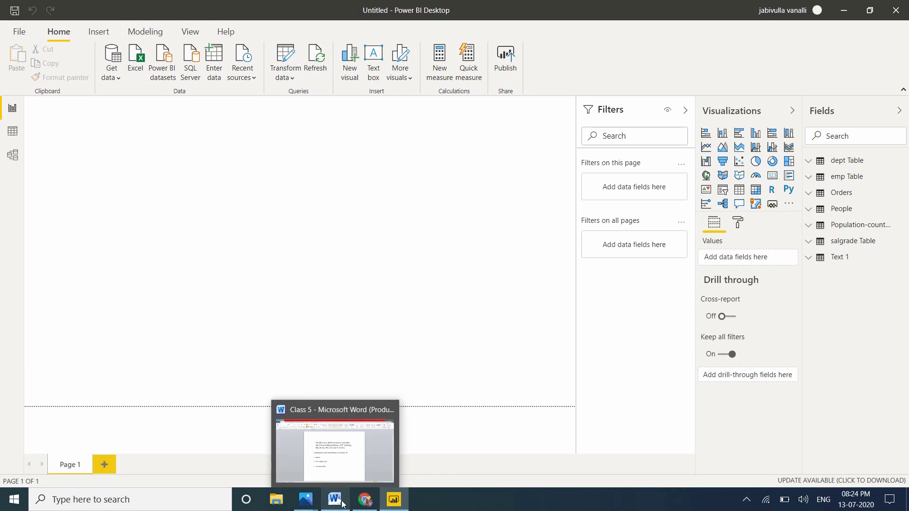
pyautogui.click(338, 467)
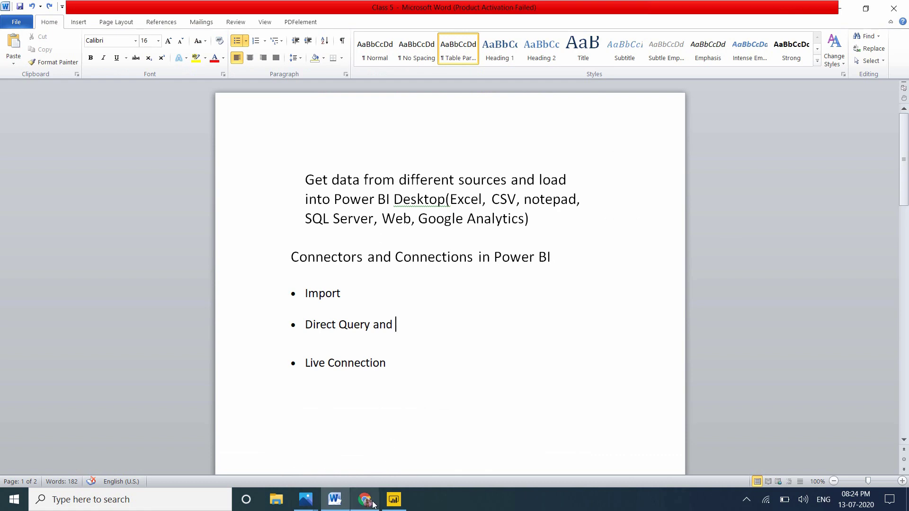
pyautogui.moveTo(365, 499)
pyautogui.click(367, 476)
pyautogui.click(396, 503)
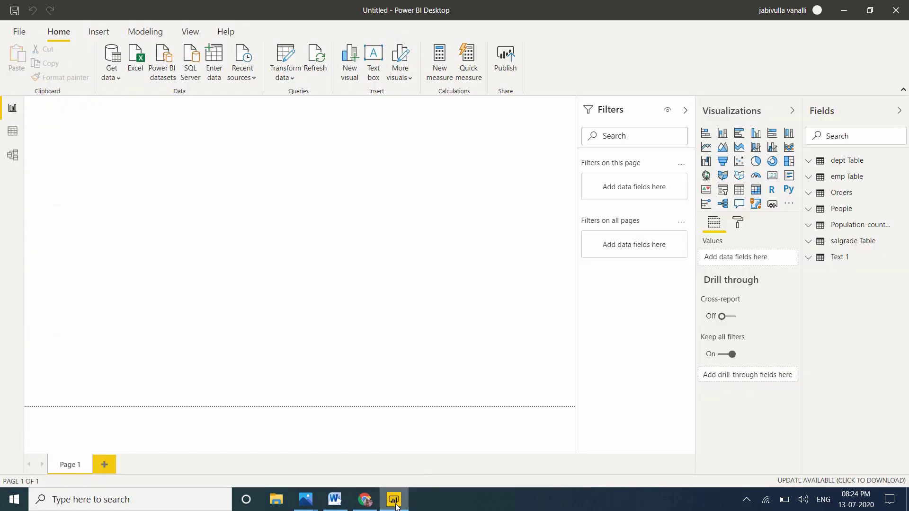
# Step: Launch Microsoft SQL Server Management Studio 17 and copy the server name from its Connect to Server dialog
pyautogui.click(163, 497)
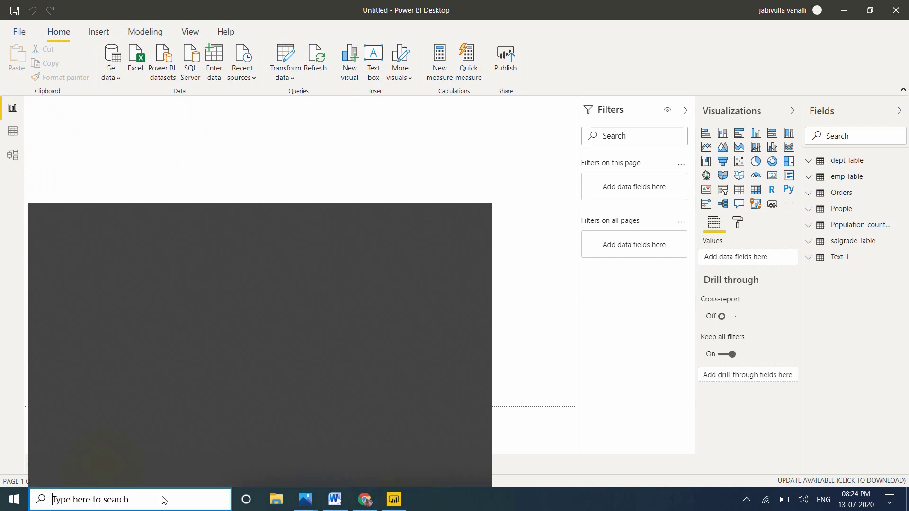
pyautogui.write('miv')
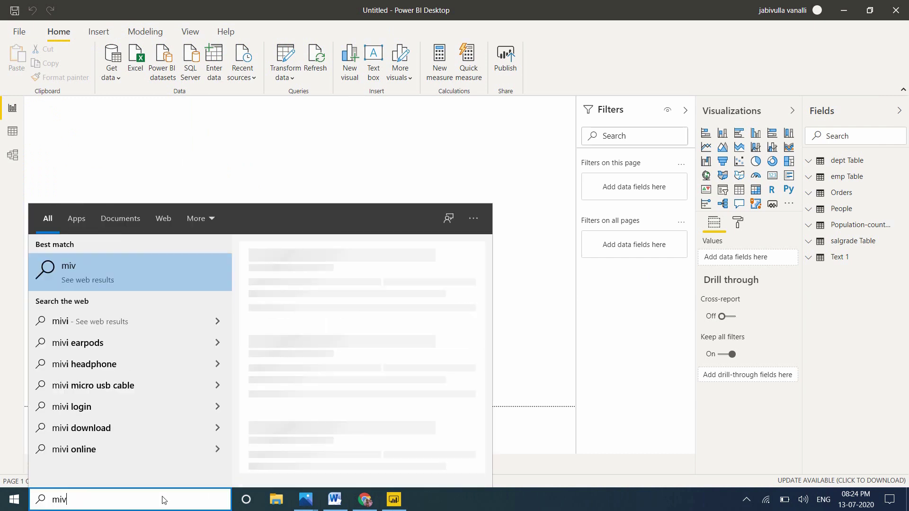
pyautogui.press('BackSpace')
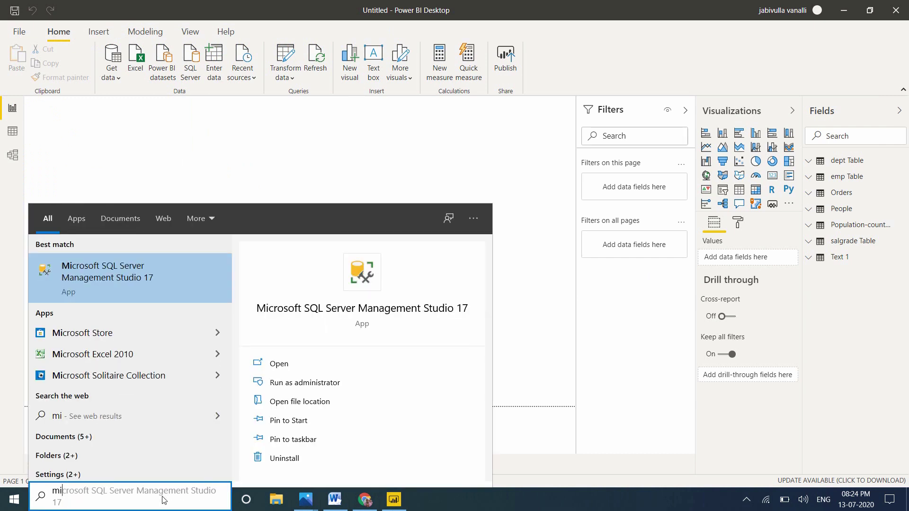
pyautogui.click(120, 275)
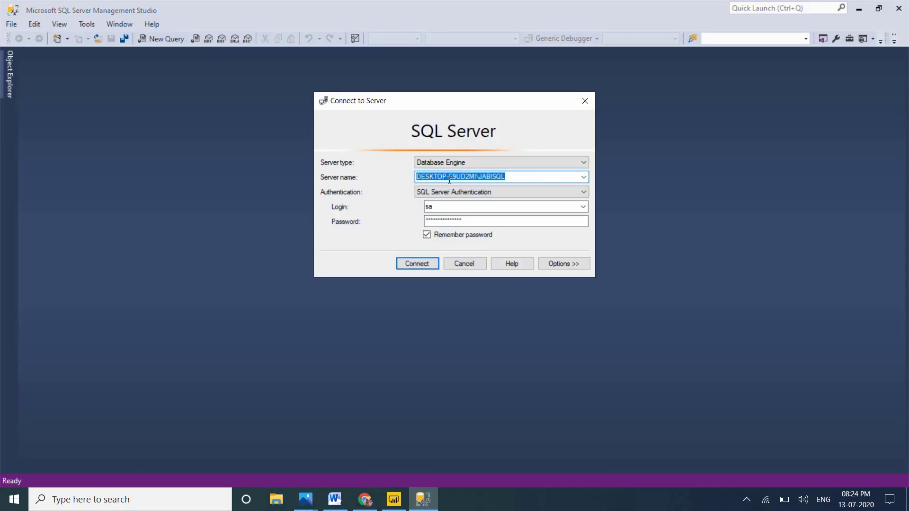
pyautogui.rightClick(447, 177)
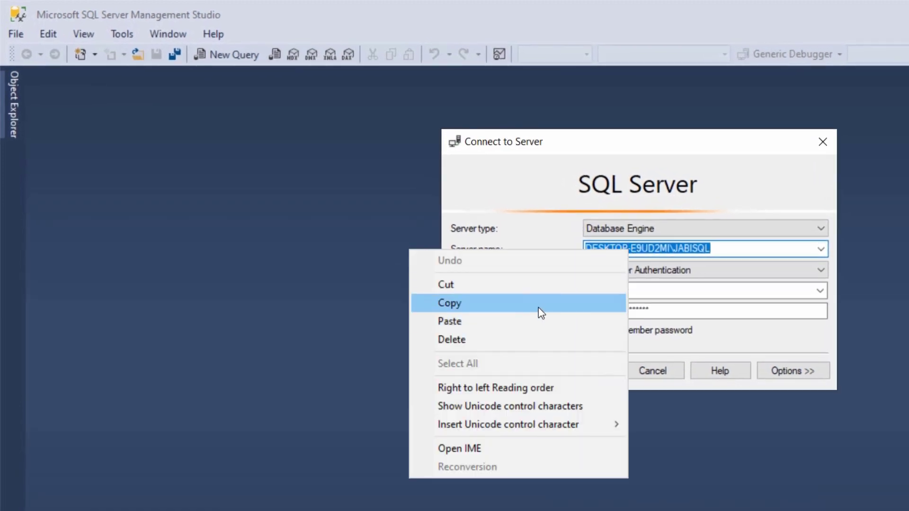
pyautogui.click(539, 309)
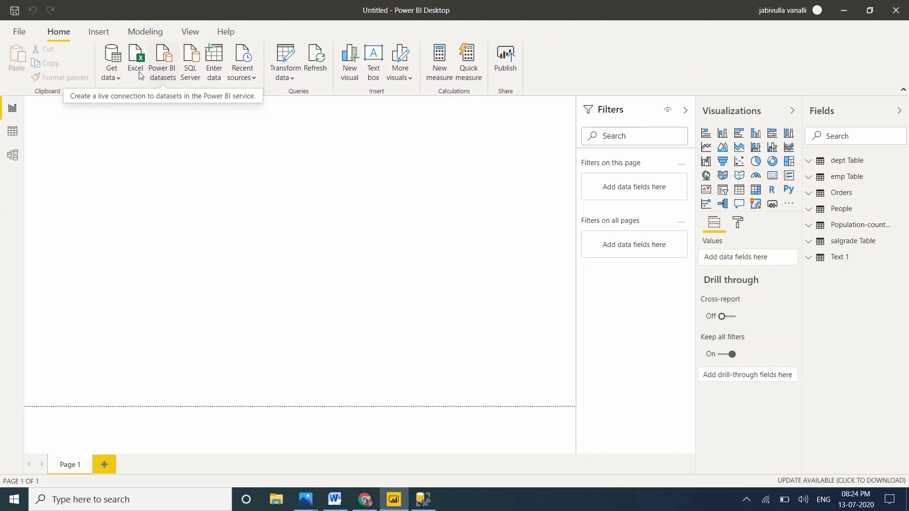
# Step: Switch to Power BI Desktop and connect to a SQL Server database using the copied server name in Import mode
pyautogui.click(112, 75)
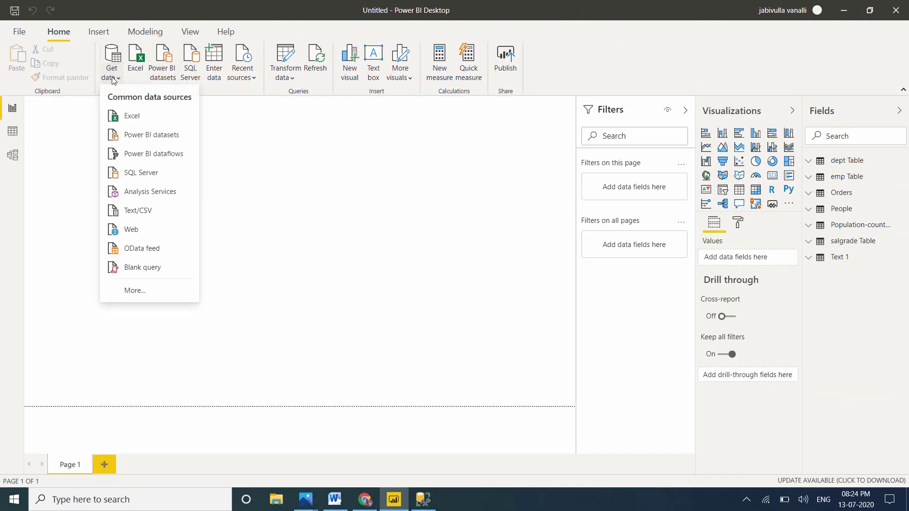
pyautogui.click(157, 177)
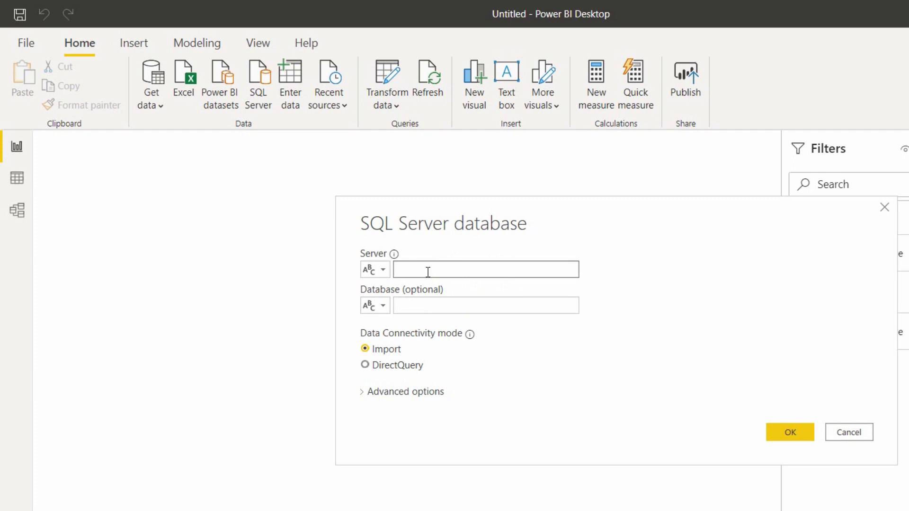
pyautogui.hotkey('ctrl', 'v')
pyautogui.click(403, 270)
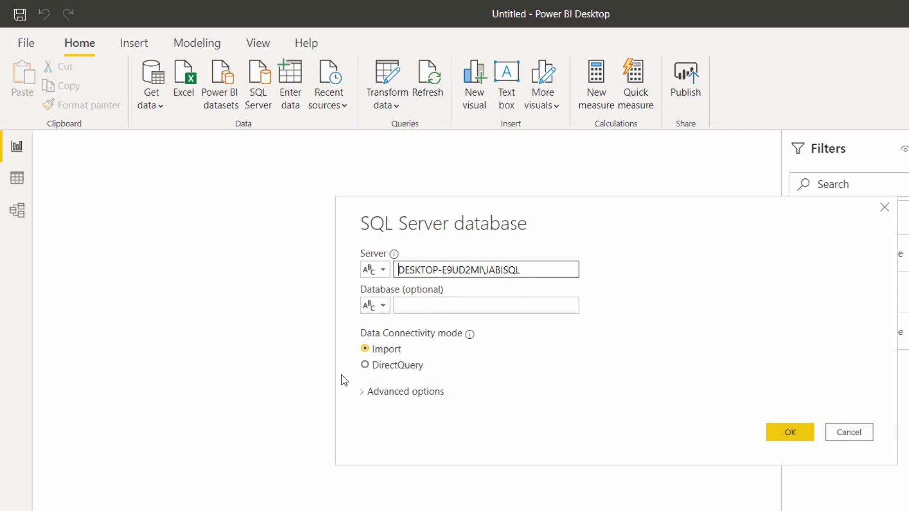
pyautogui.click(791, 429)
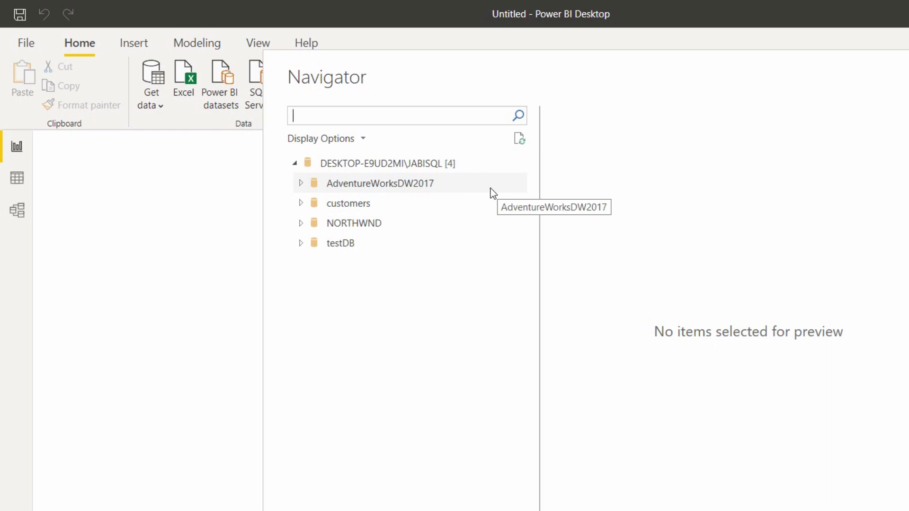
# Step: Select the DimEmployee and DimDate tables from the AdventureWorksDW2017 database and load them into the report
pyautogui.click(297, 186)
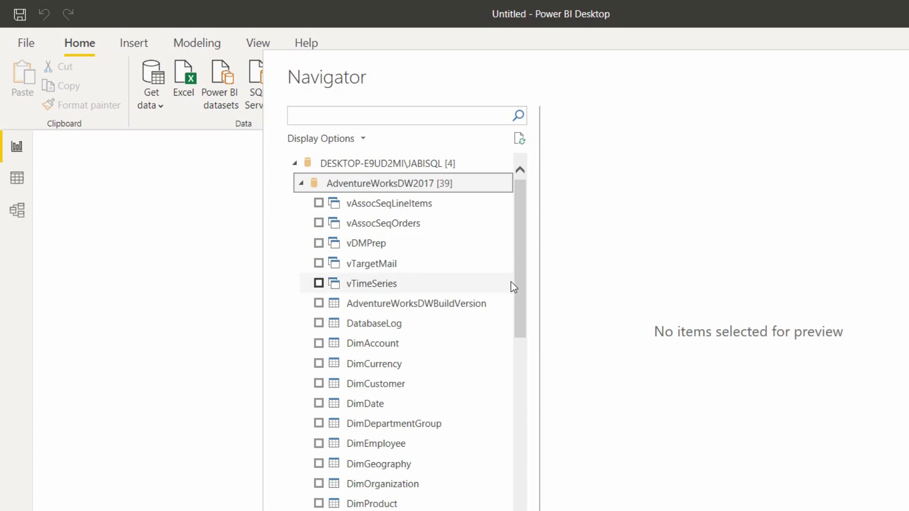
pyautogui.moveTo(515, 295); pyautogui.dragTo(524, 376)
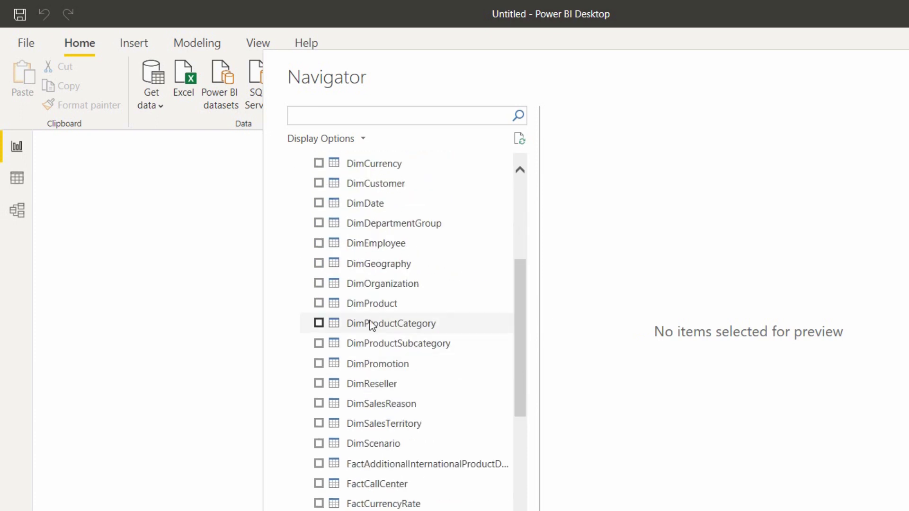
pyautogui.click(318, 243)
pyautogui.click(319, 203)
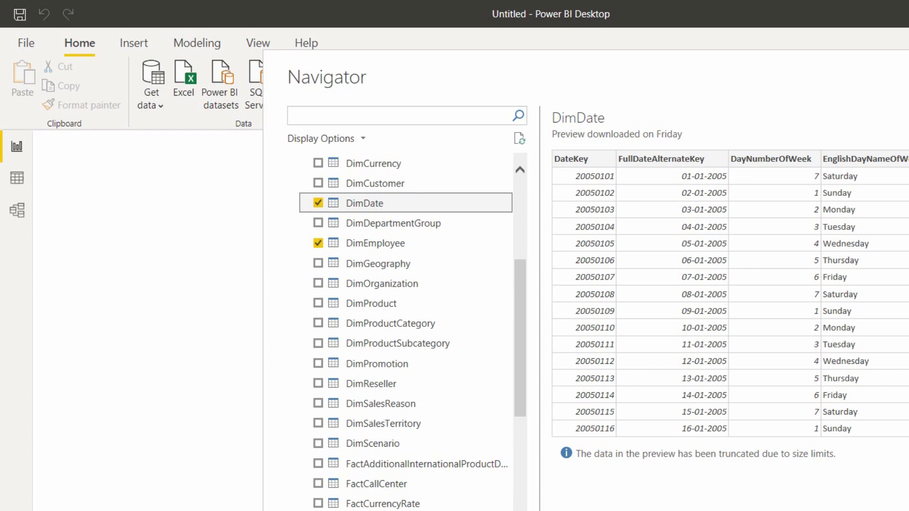
pyautogui.click(578, 435)
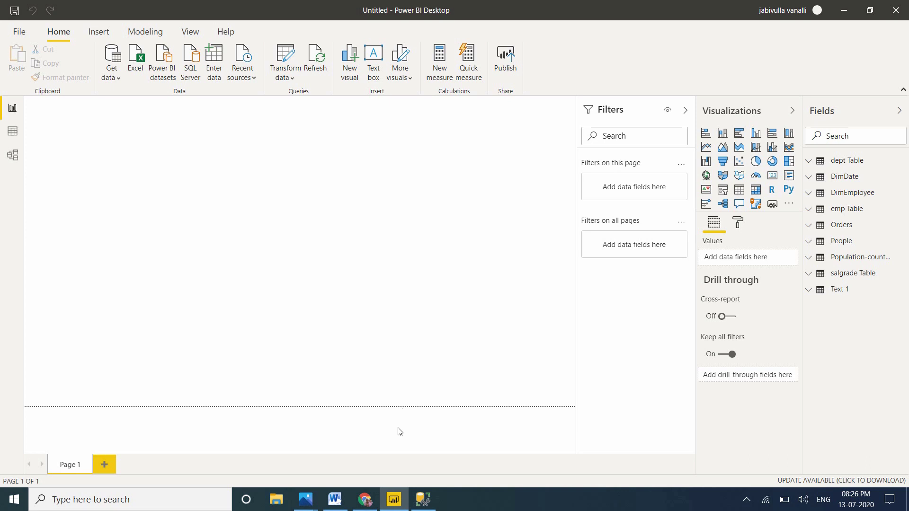
# Step: Check the source list in the Class 5 Word document, and open reachiso.com in Chrome
pyautogui.click(335, 500)
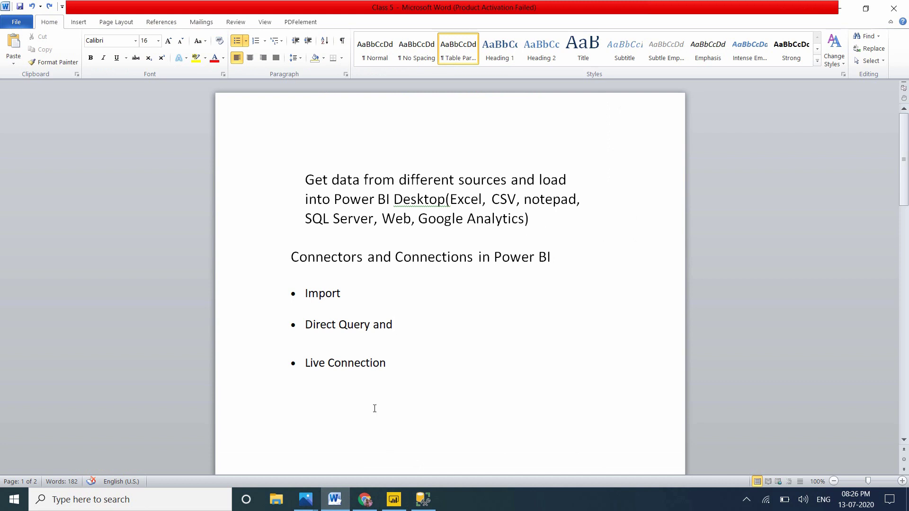
pyautogui.moveTo(365, 500)
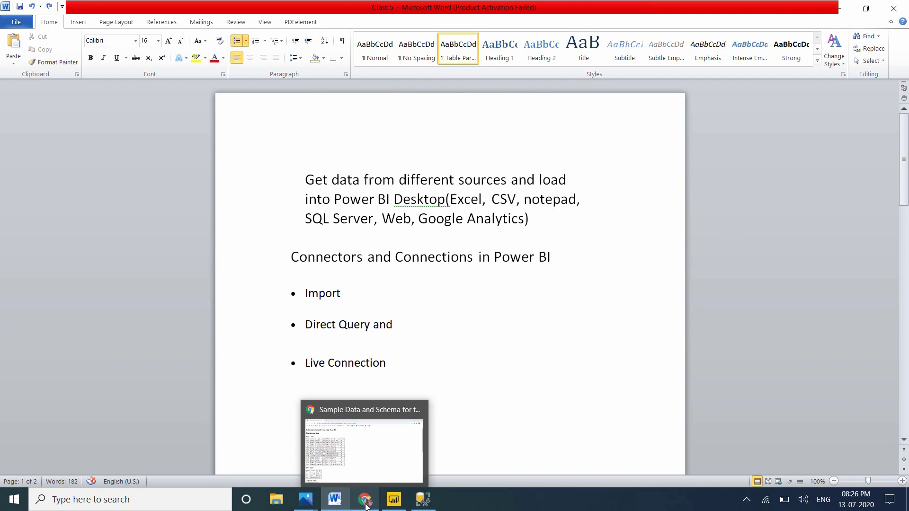
pyautogui.click(357, 465)
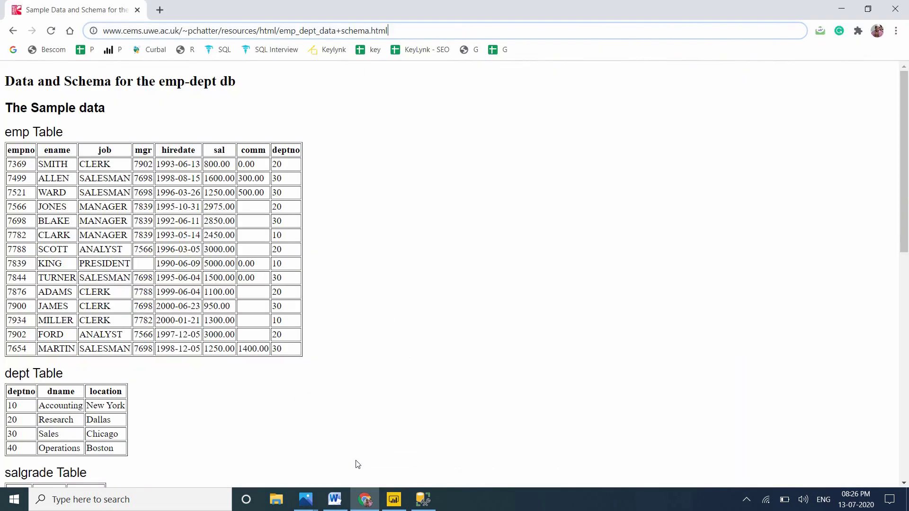
pyautogui.click(148, 33)
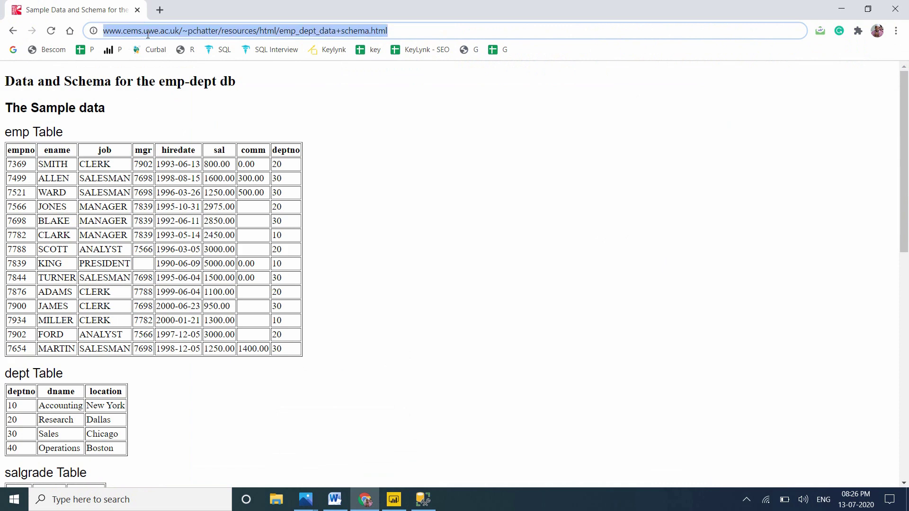
pyautogui.write('rea')
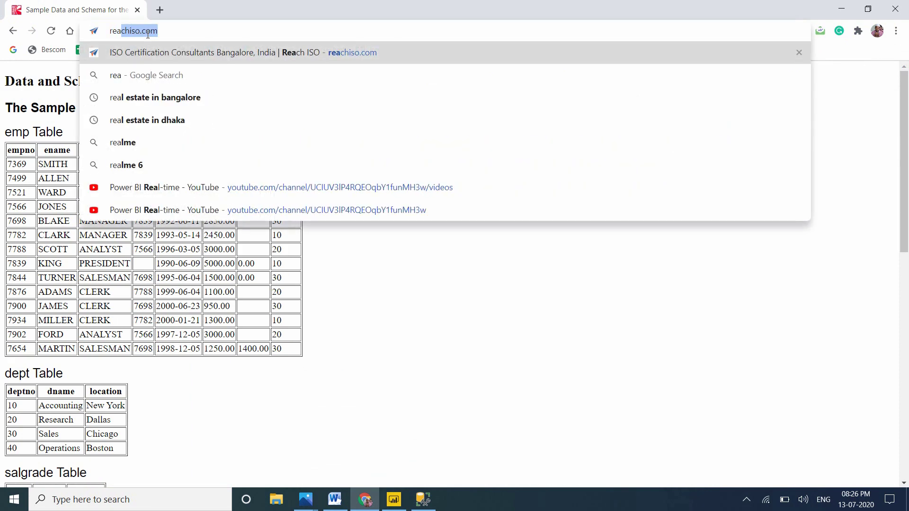
pyautogui.press('Return')
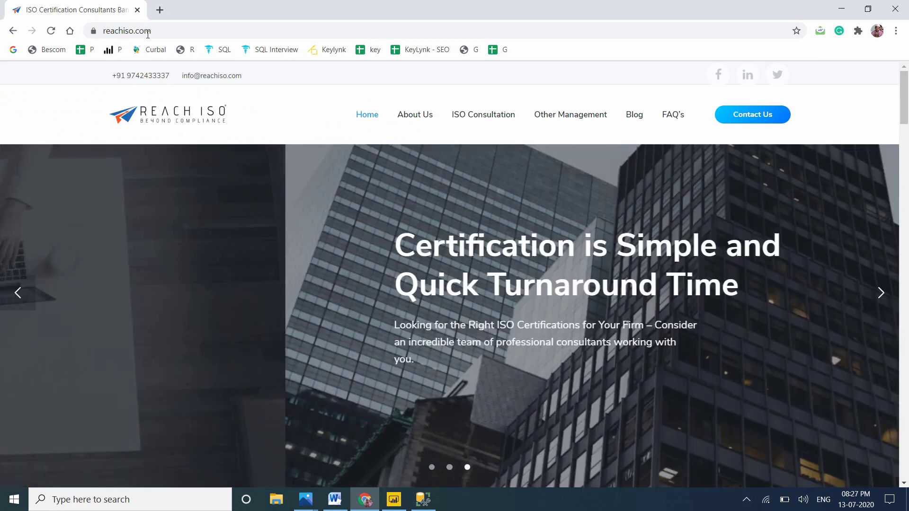
# Step: View the Reach ISO home page's source code, search it for "ana" and highlight the Google Analytics tracking script
pyautogui.hotkey('ctrl', 'u')
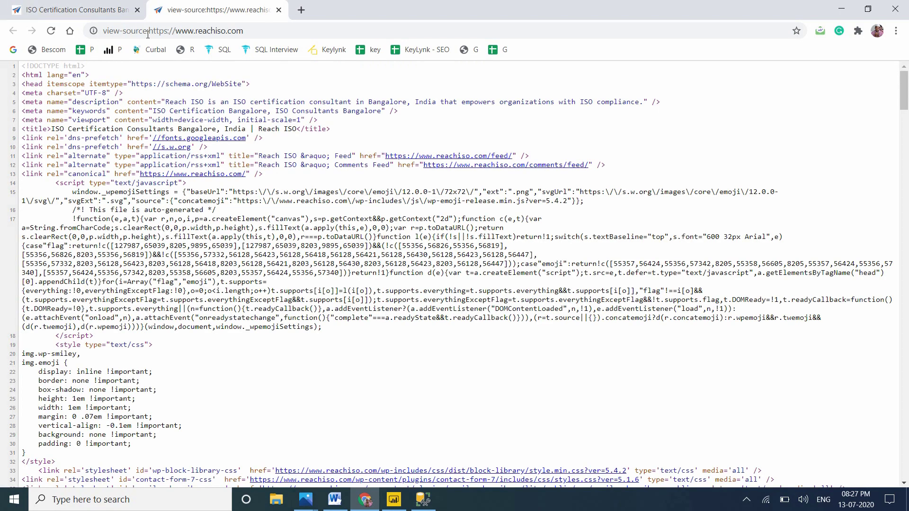
pyautogui.hotkey('ctrl', 'f')
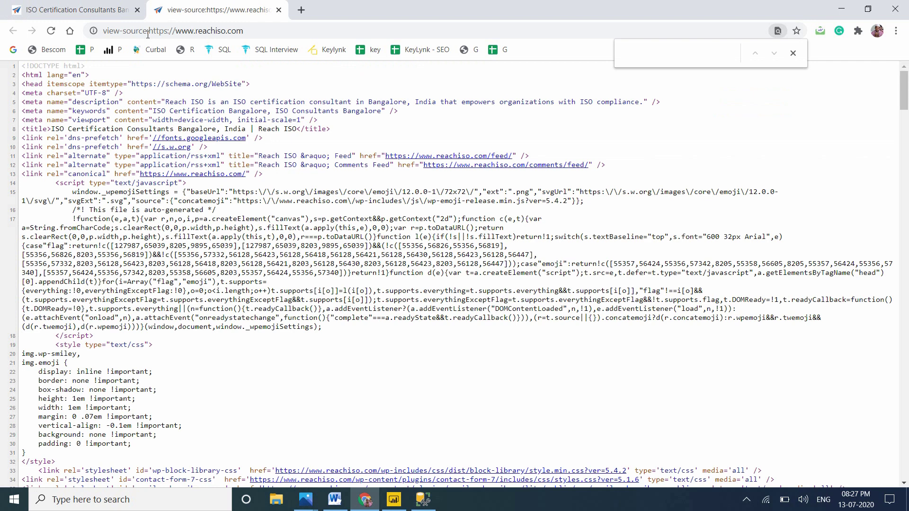
pyautogui.write('ana')
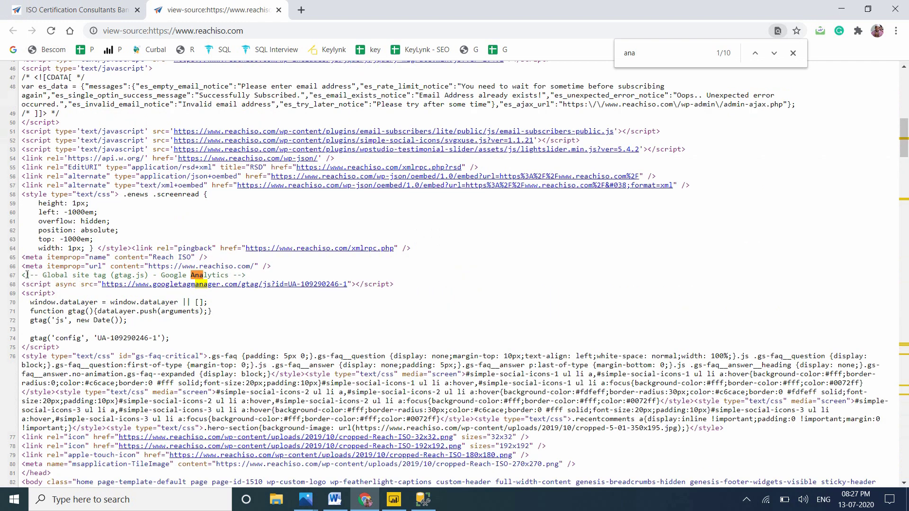
pyautogui.moveTo(25, 275); pyautogui.dragTo(188, 342)
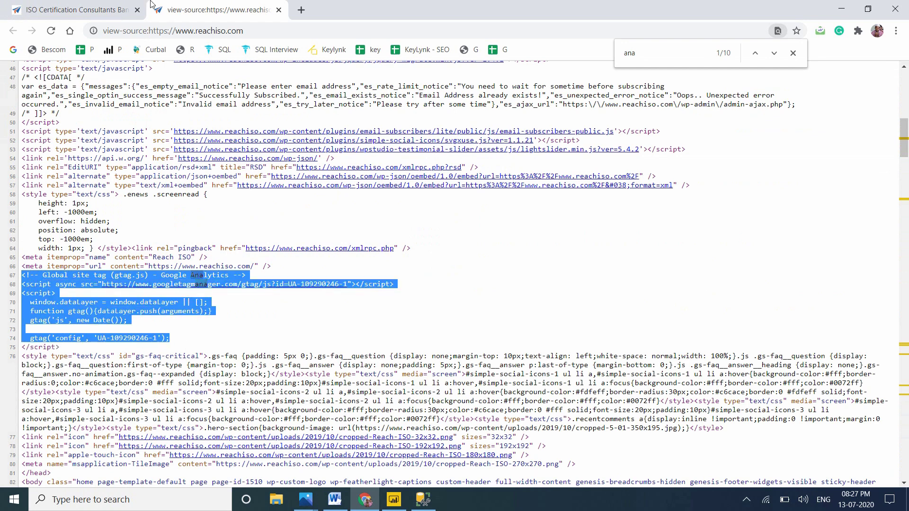
pyautogui.click(113, 8)
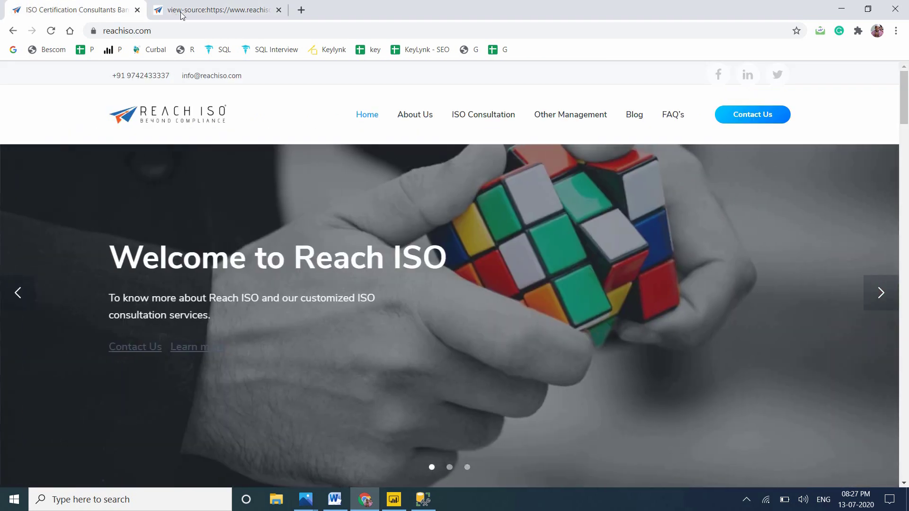
pyautogui.click(183, 15)
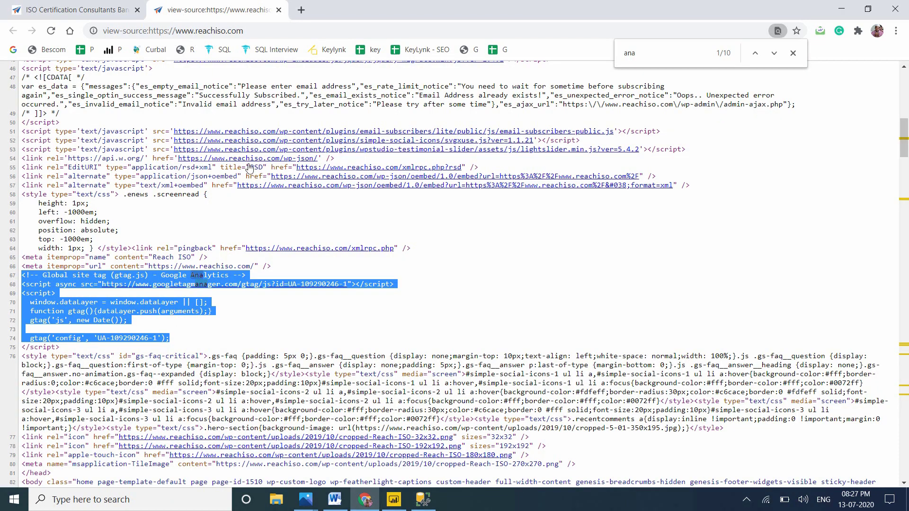
# Step: Search Google for "google analytics" in a new browser tab
pyautogui.click(302, 8)
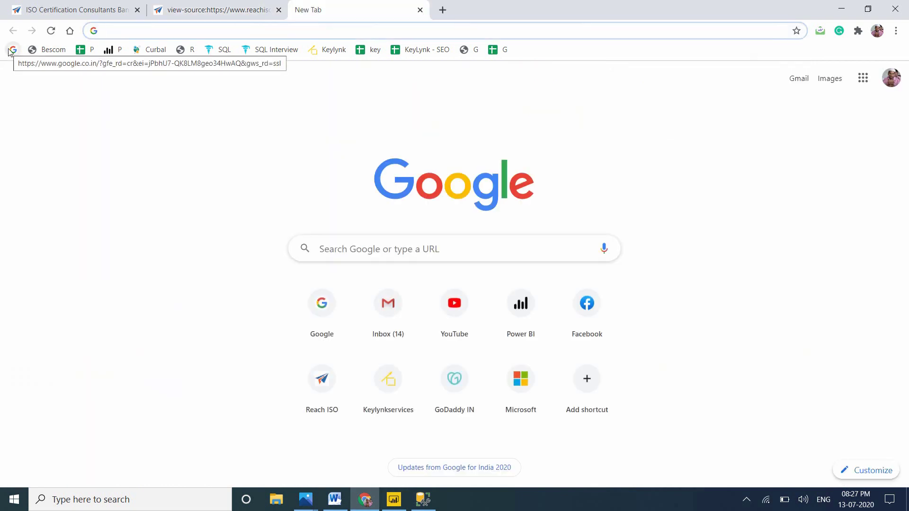
pyautogui.write('go')
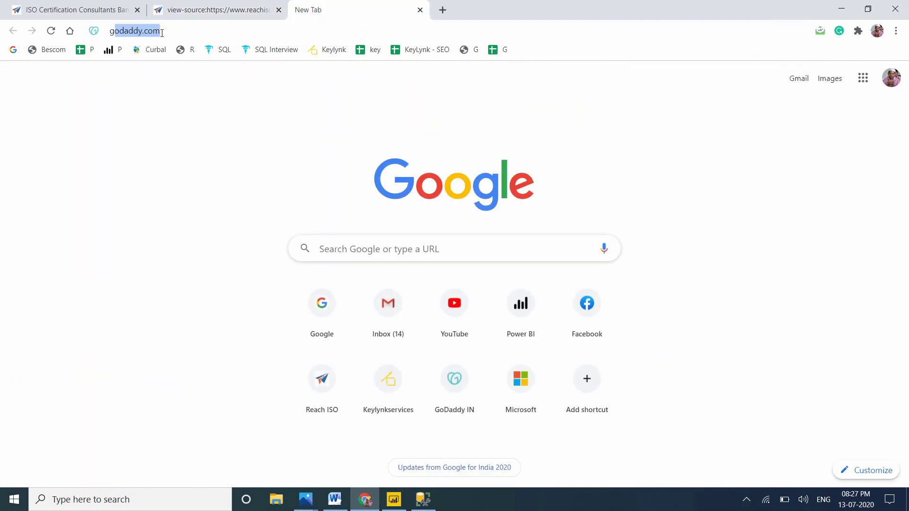
pyautogui.write('oo')
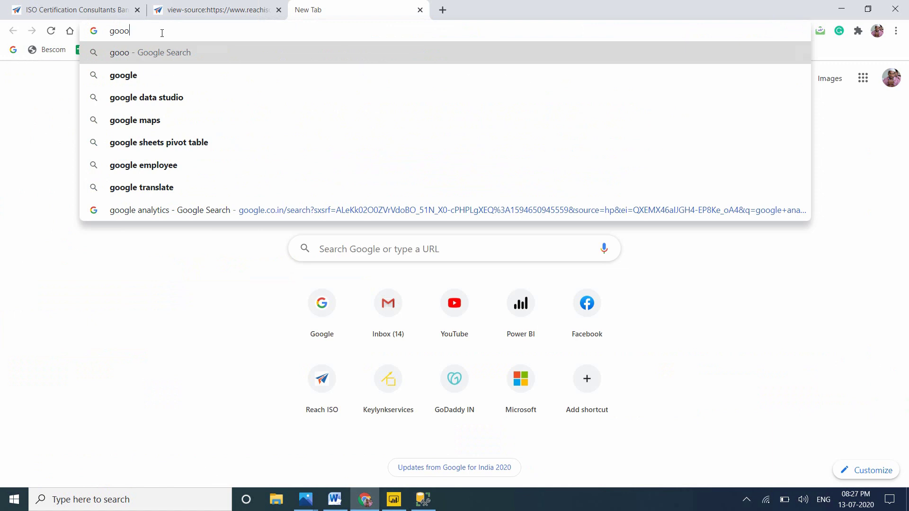
pyautogui.press('BackSpace')
pyautogui.write('gle')
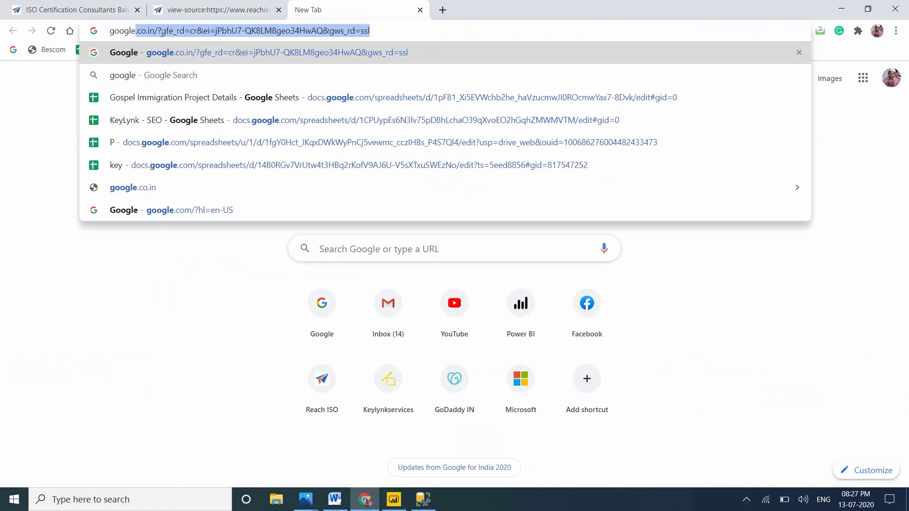
pyautogui.write(' abl')
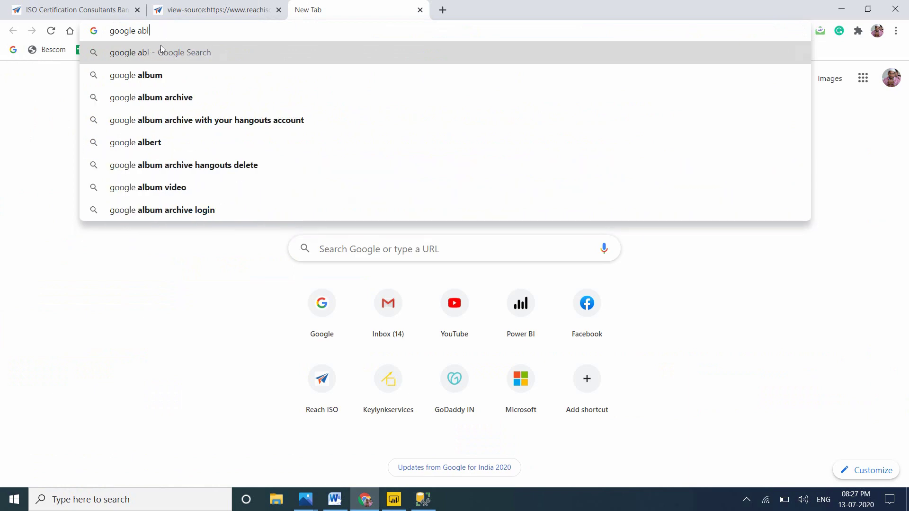
pyautogui.press('BackSpace')
pyautogui.press('BackSpace')
pyautogui.write('nalytics')
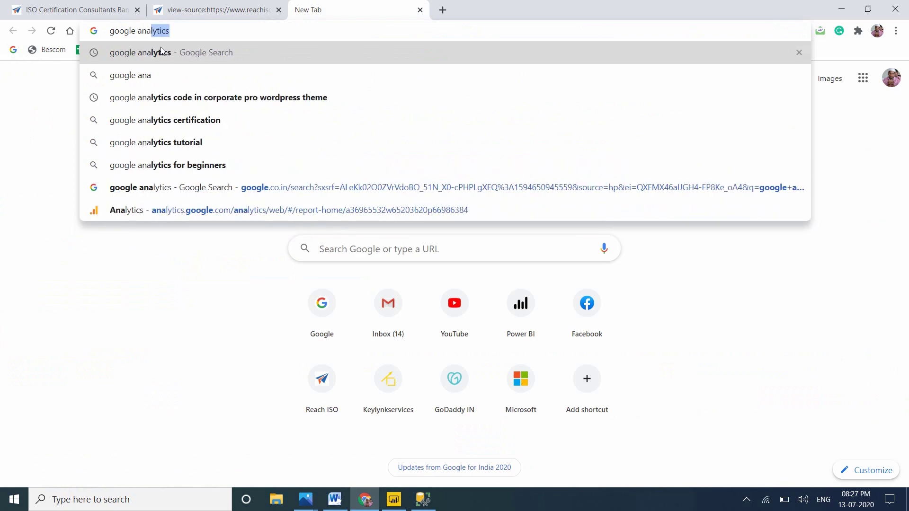
pyautogui.click(160, 55)
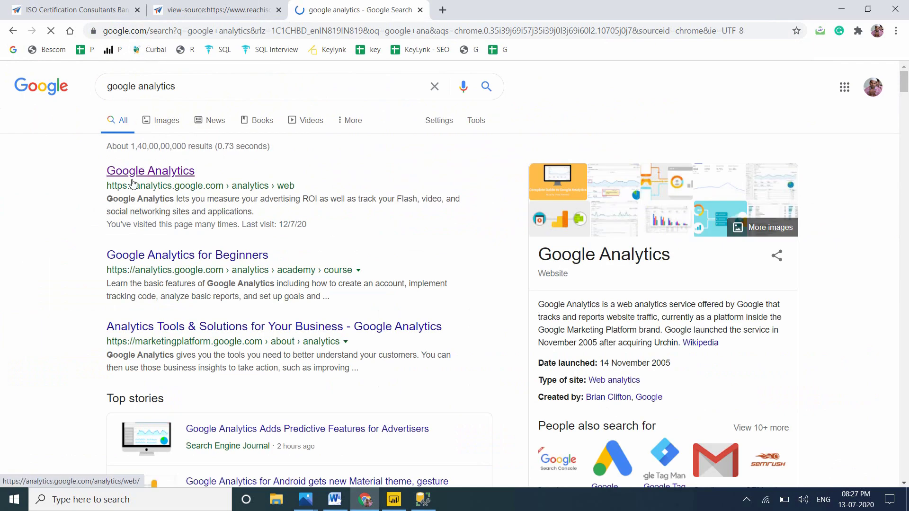
# Step: Open Google Analytics from the search results and view the Realtime Overview, Locations and Traffic Sources reports for Reach ISO
pyautogui.click(133, 184)
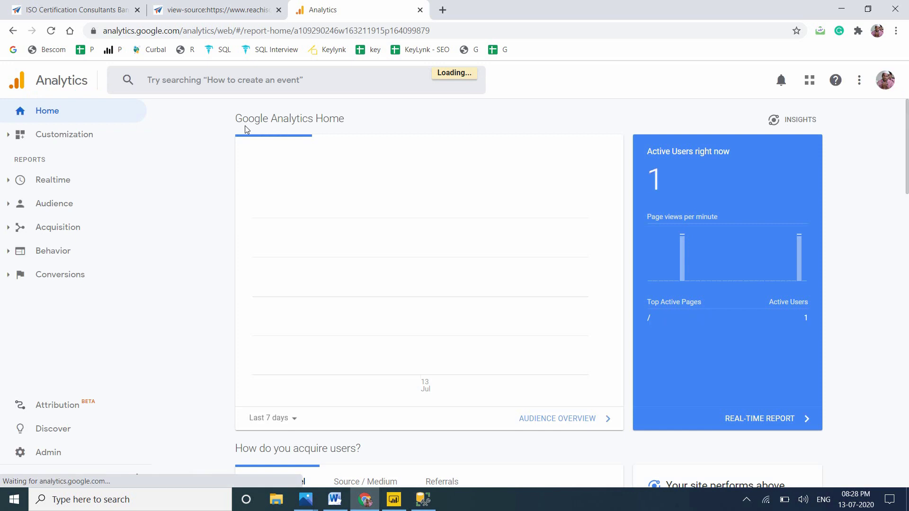
pyautogui.click(73, 190)
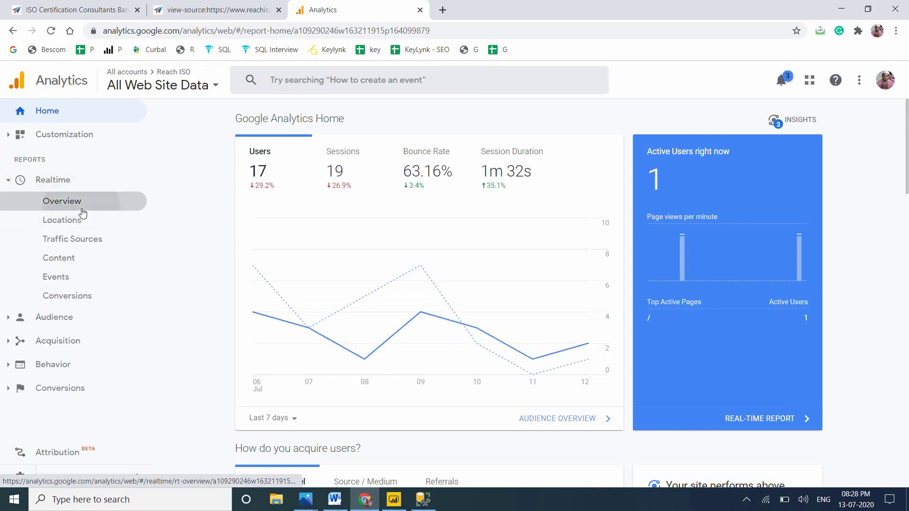
pyautogui.click(82, 209)
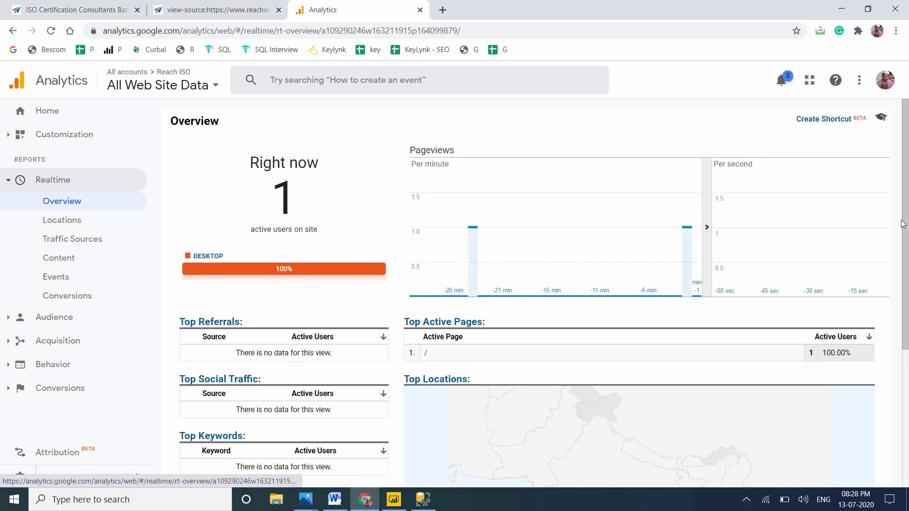
pyautogui.moveTo(903, 224); pyautogui.dragTo(907, 364)
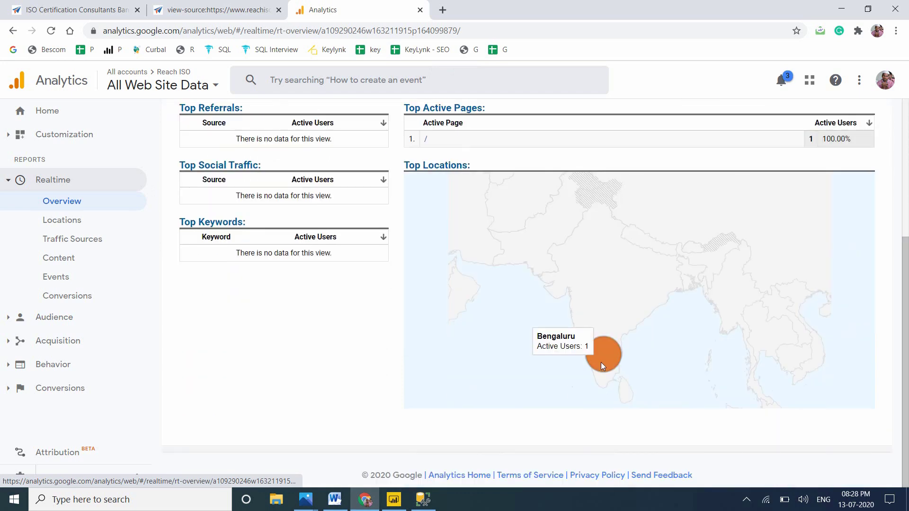
pyautogui.click(67, 224)
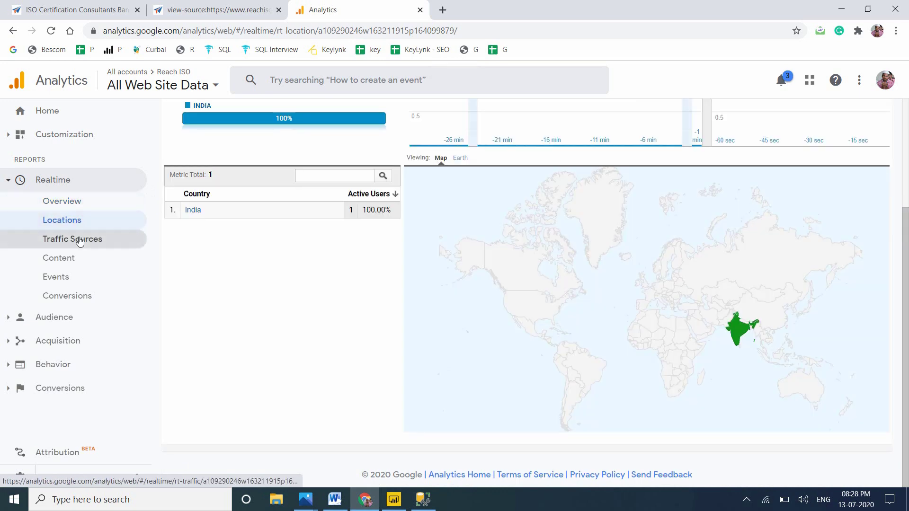
pyautogui.click(80, 240)
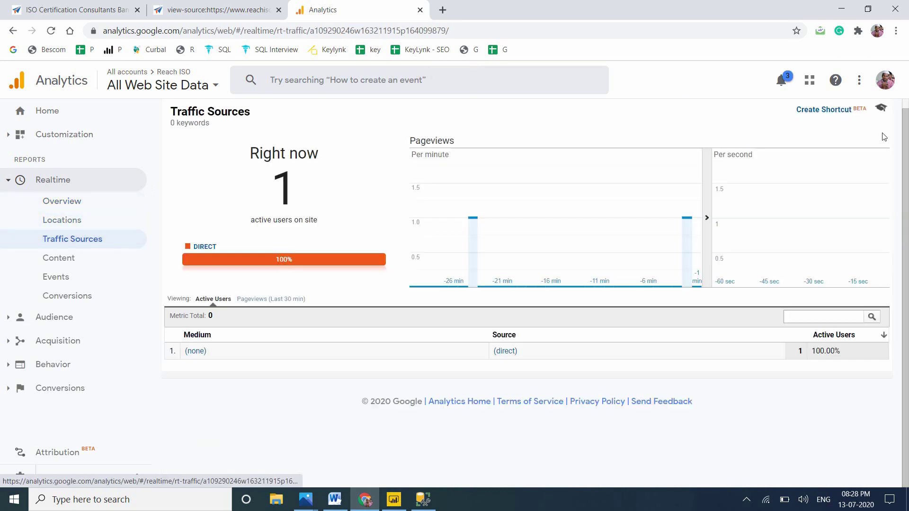
# Step: View the Audience Overview report for Reach ISO, and close the browser tab with the site's source code
pyautogui.click(57, 319)
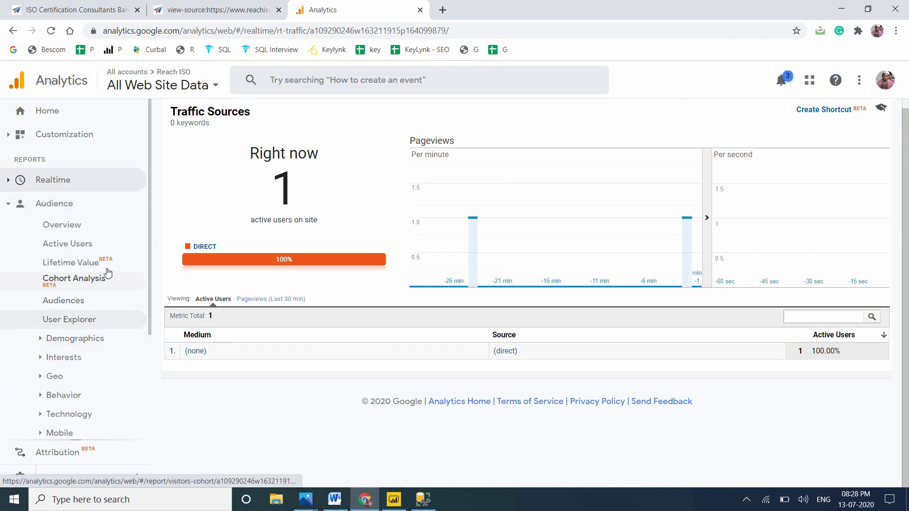
pyautogui.click(77, 229)
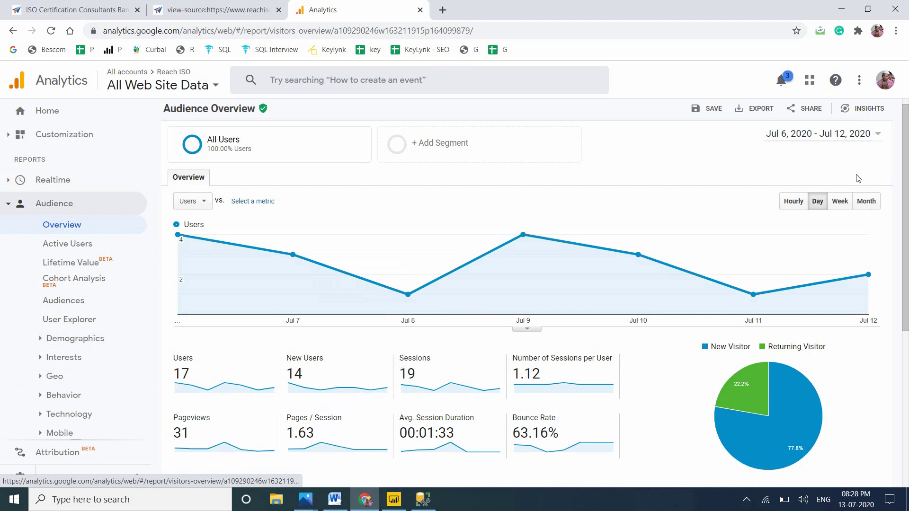
pyautogui.click(194, 5)
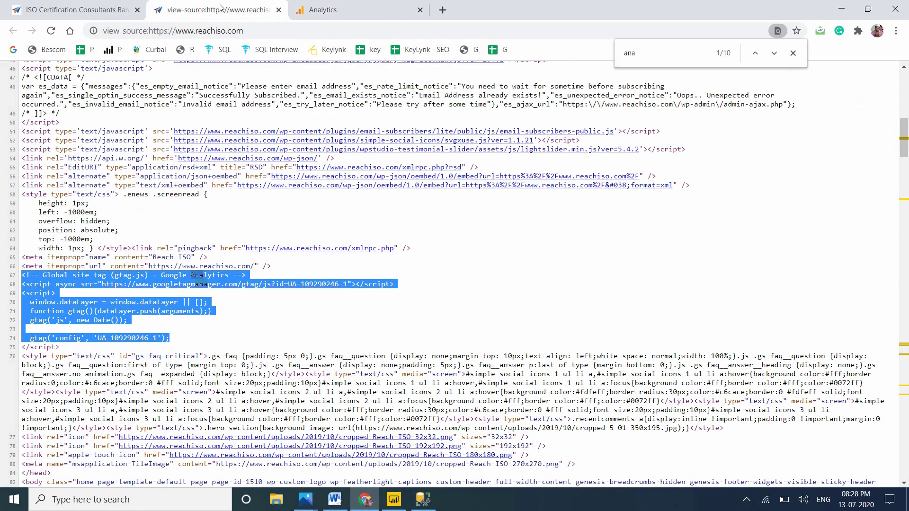
pyautogui.click(279, 10)
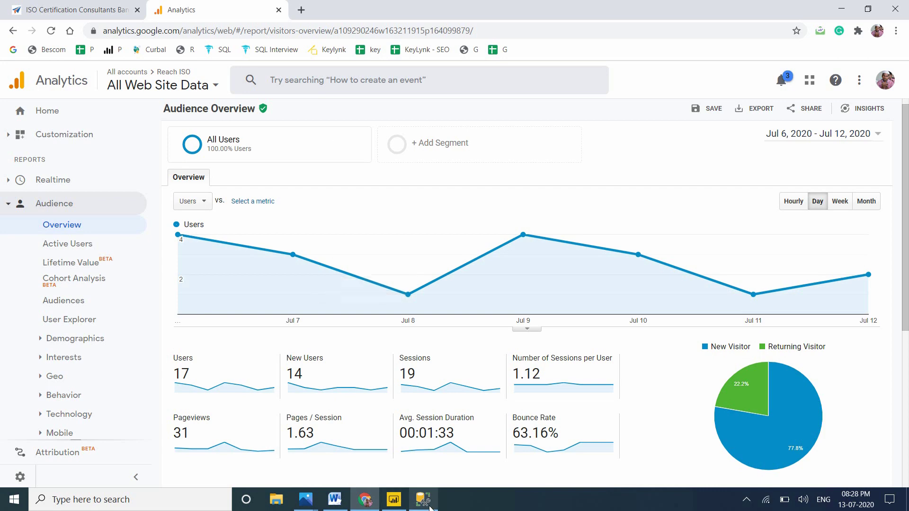
# Step: Switch to Power BI Desktop and connect to the Google Analytics online service, accepting the third-party service notice
pyautogui.moveTo(378, 507)
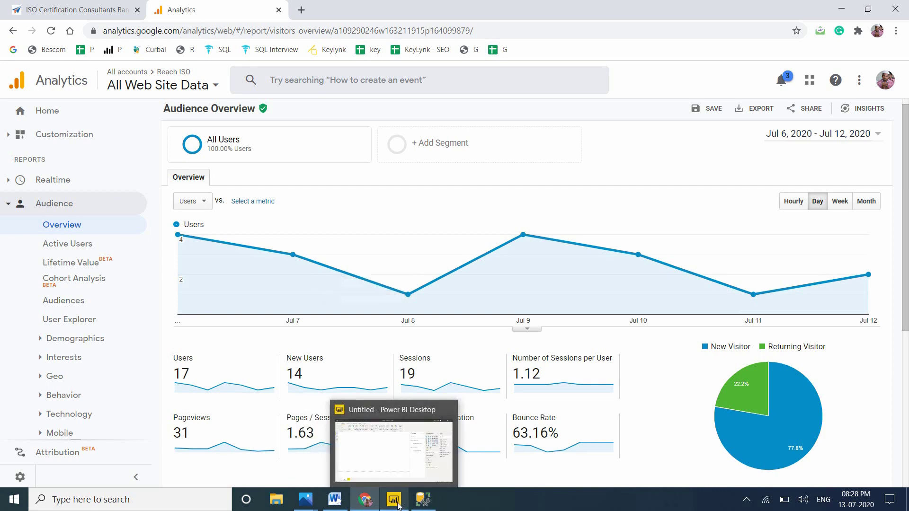
pyautogui.click(369, 469)
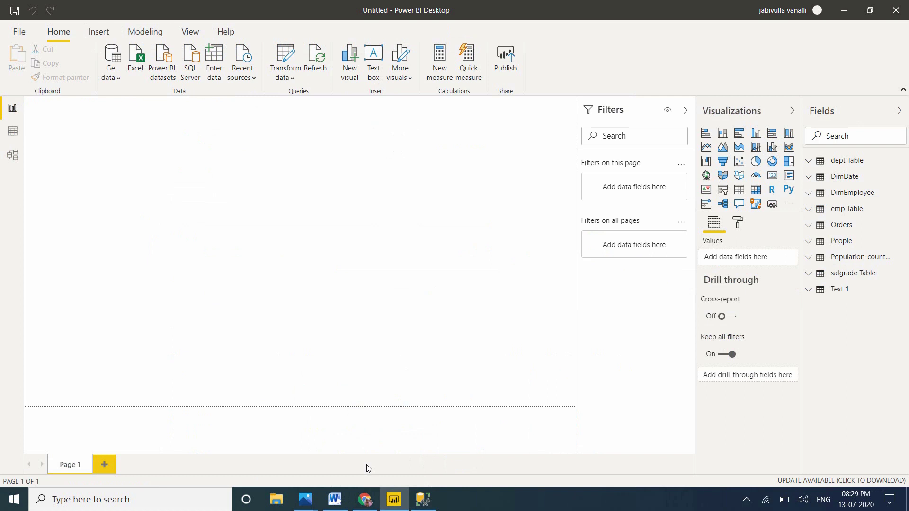
pyautogui.click(114, 80)
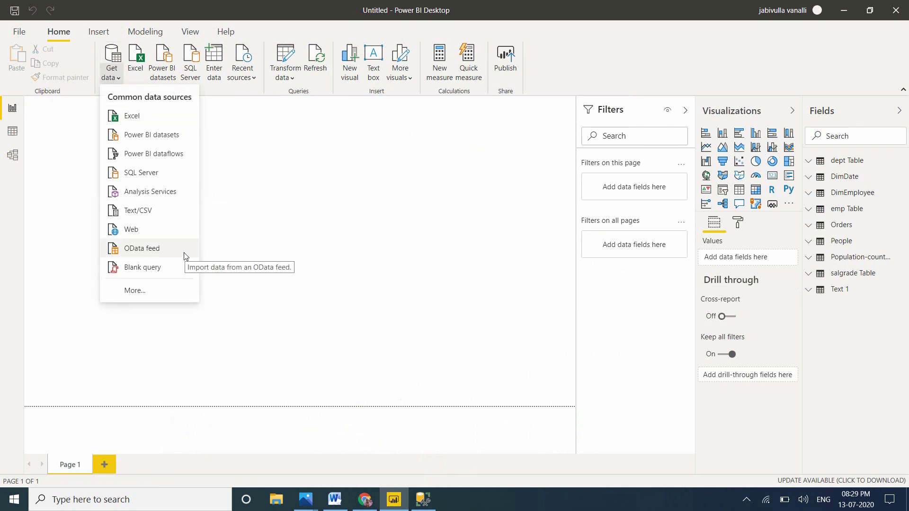
pyautogui.click(157, 289)
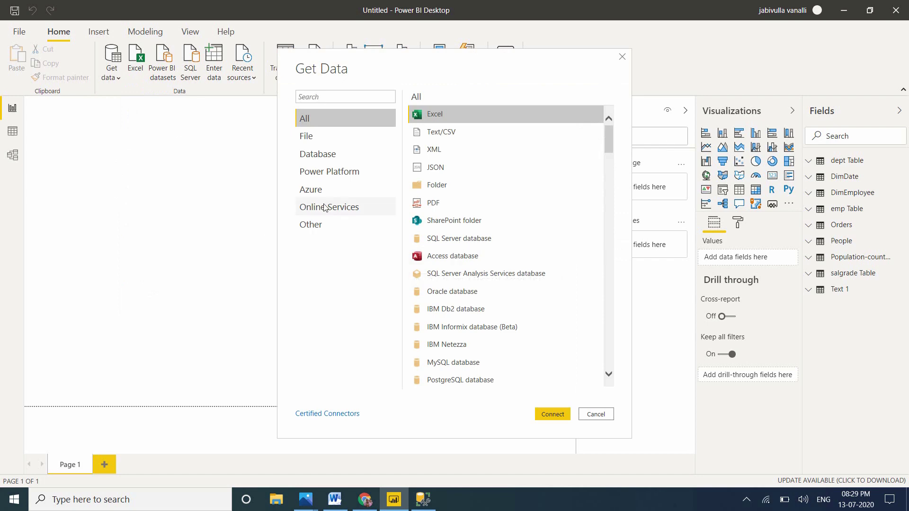
pyautogui.click(325, 208)
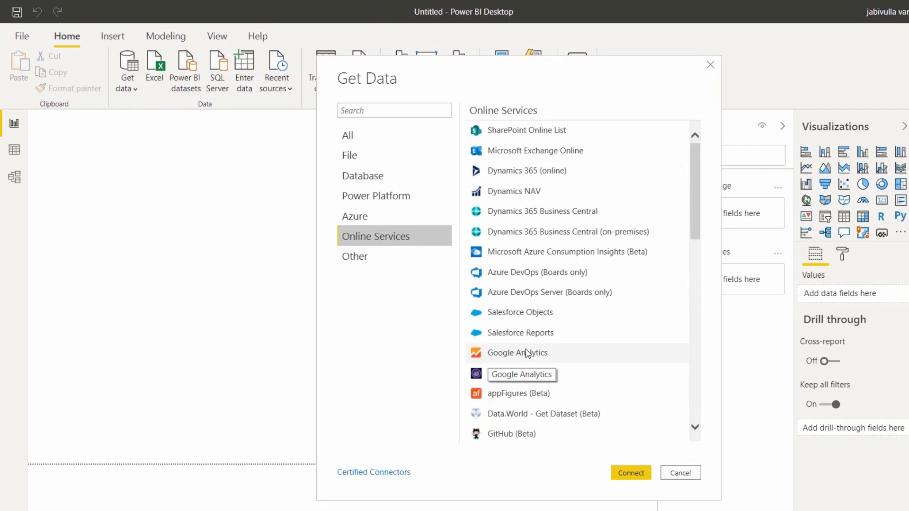
pyautogui.click(527, 353)
pyautogui.click(637, 476)
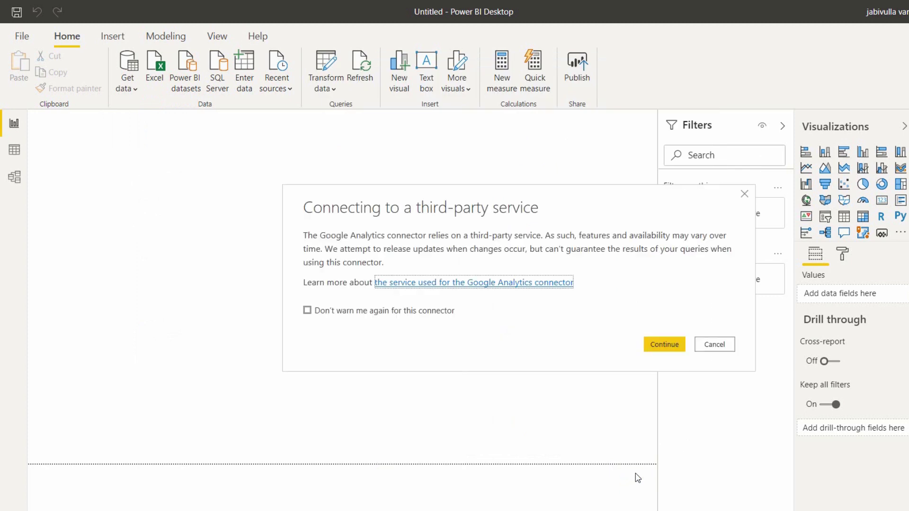
pyautogui.click(667, 346)
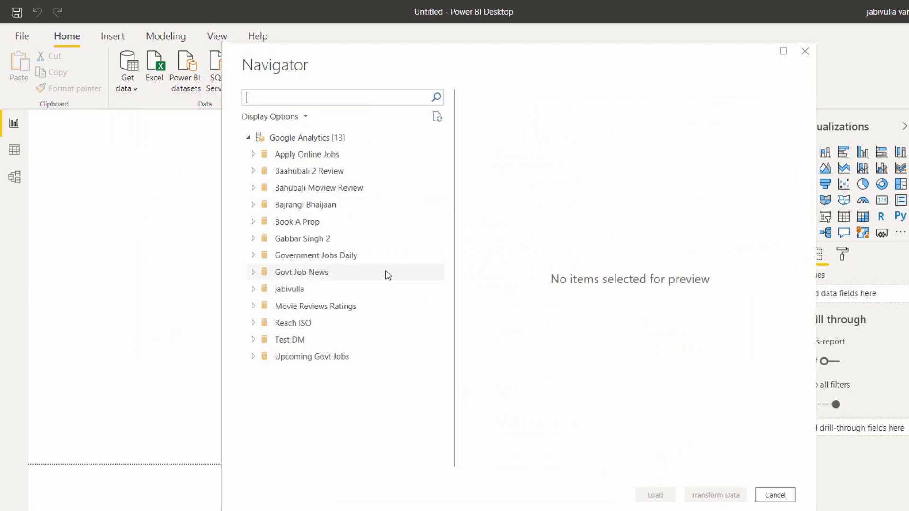
# Step: Expand Reach ISO down to the Session folder of All Web Site Data, and select the Avg. Session Duration and Sessions measures
pyautogui.click(254, 324)
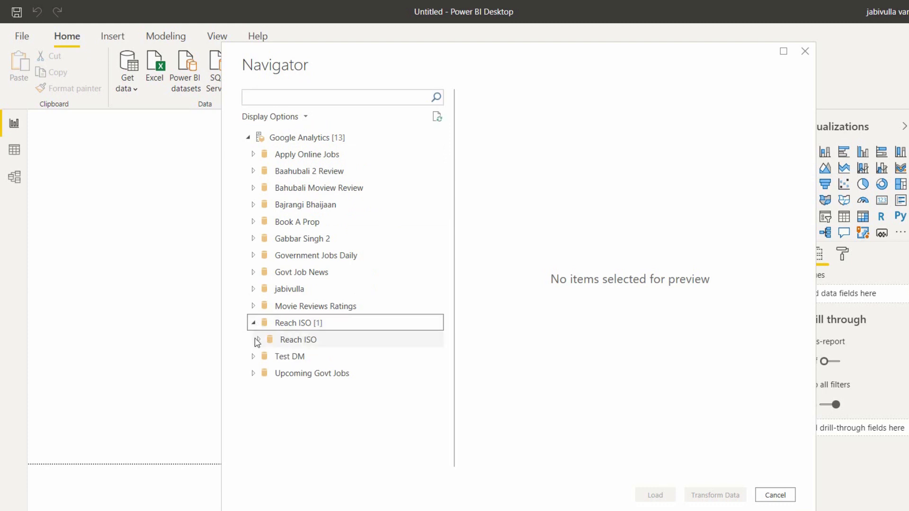
pyautogui.click(257, 341)
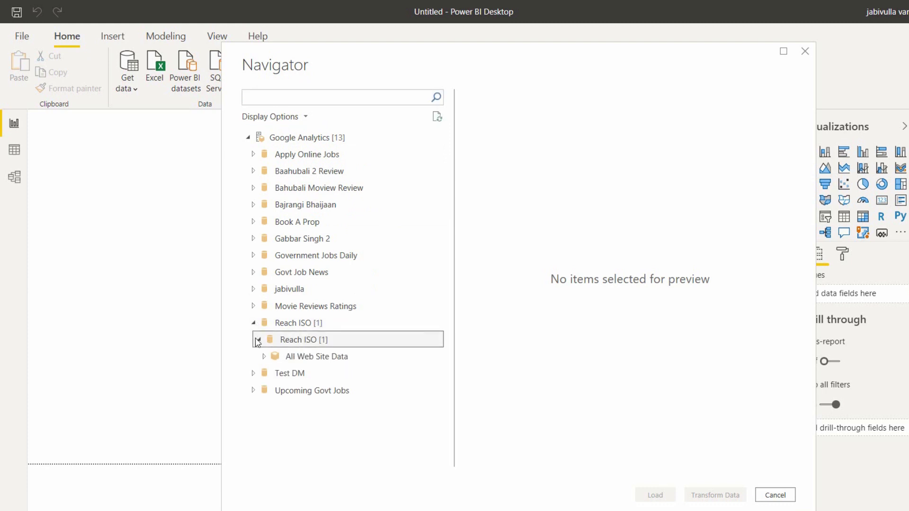
pyautogui.click(265, 356)
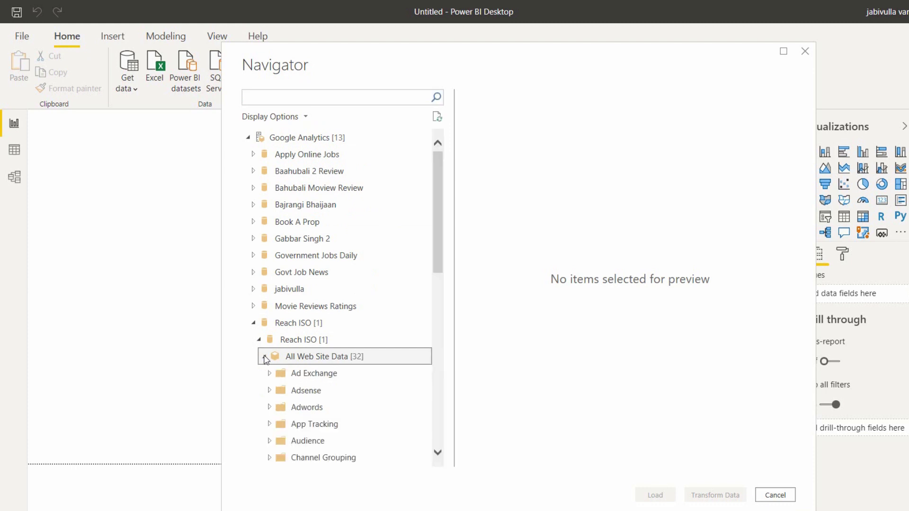
pyautogui.moveTo(438, 251); pyautogui.dragTo(466, 379)
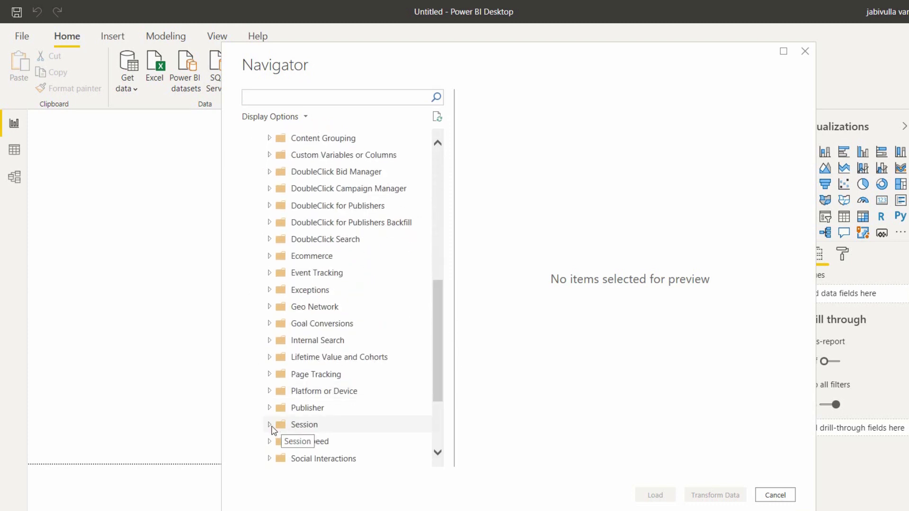
pyautogui.click(270, 426)
pyautogui.moveTo(439, 328); pyautogui.dragTo(438, 356)
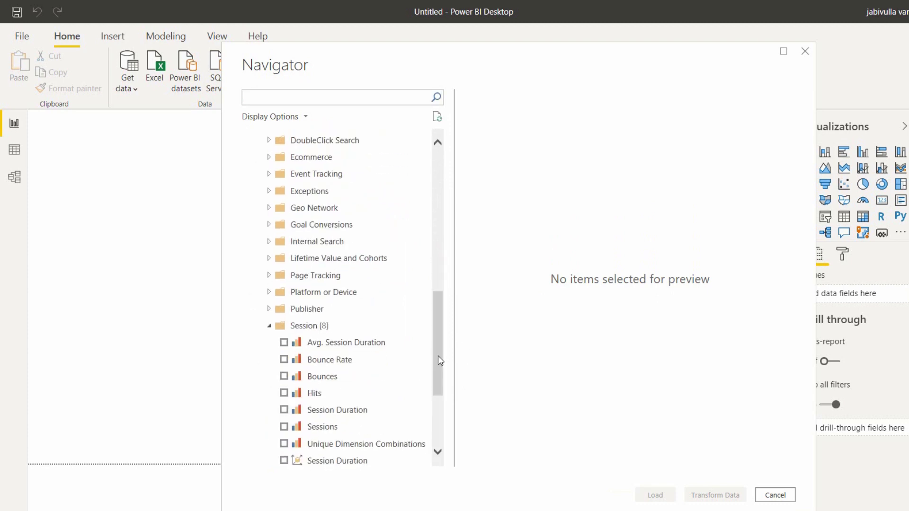
pyautogui.click(284, 343)
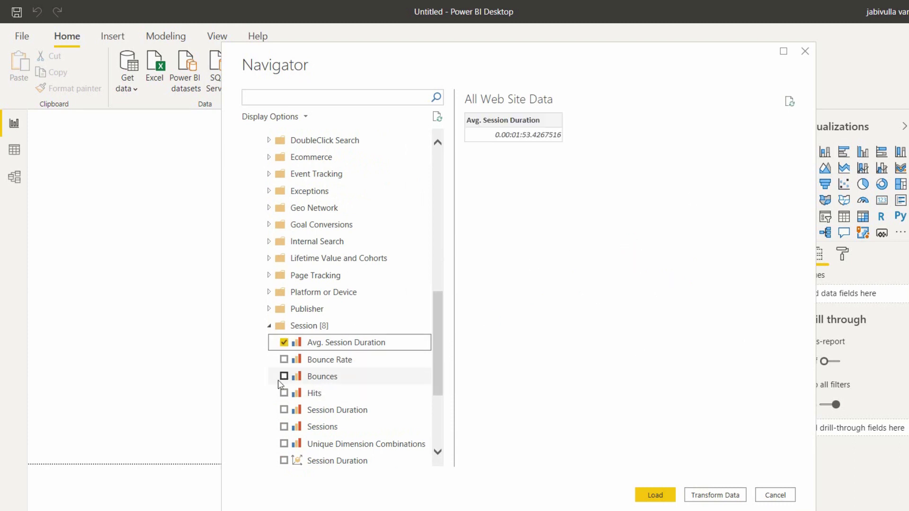
pyautogui.click(284, 427)
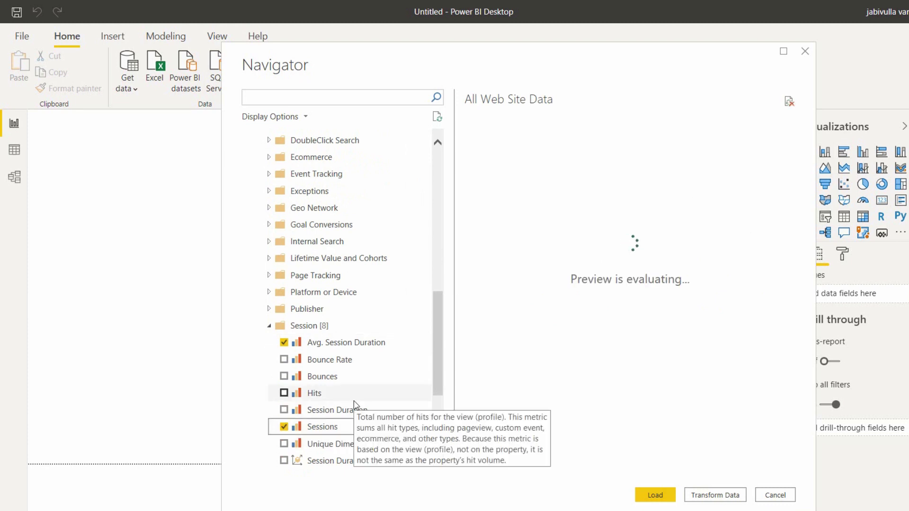
# Step: Add the Date and Year fields from the Time folder to the selection, and load the Google Analytics data into the report
pyautogui.scroll(-3, 443, 426)
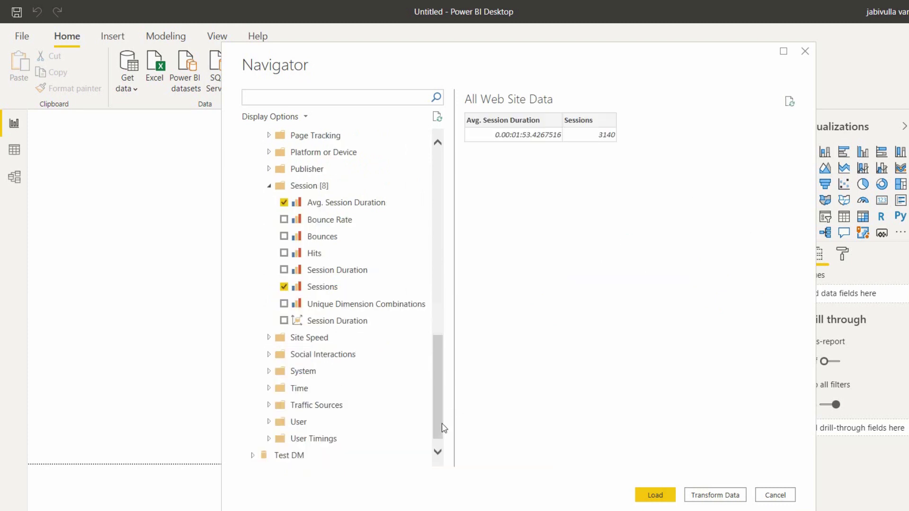
pyautogui.click(265, 375)
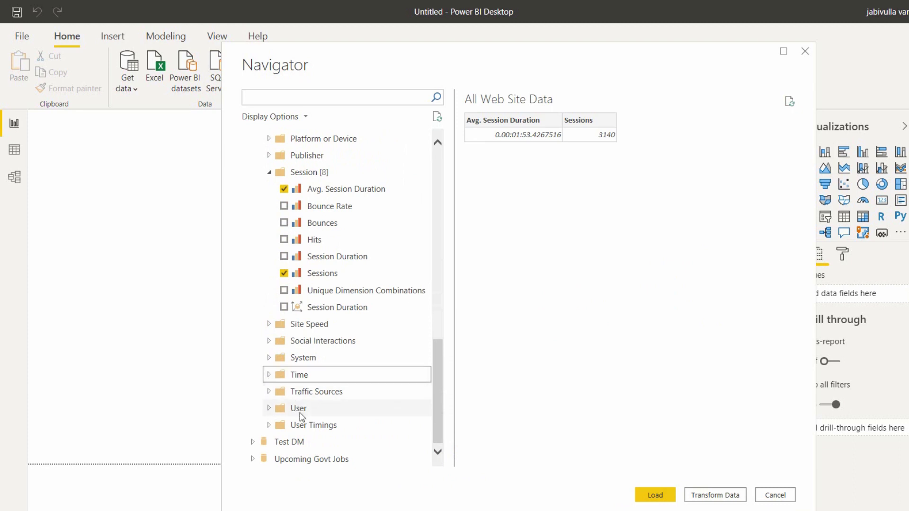
pyautogui.click(269, 377)
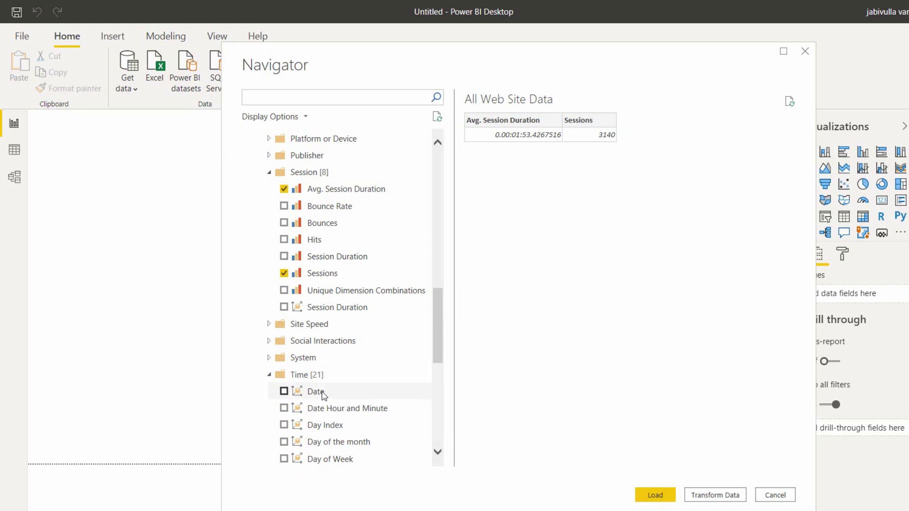
pyautogui.click(284, 391)
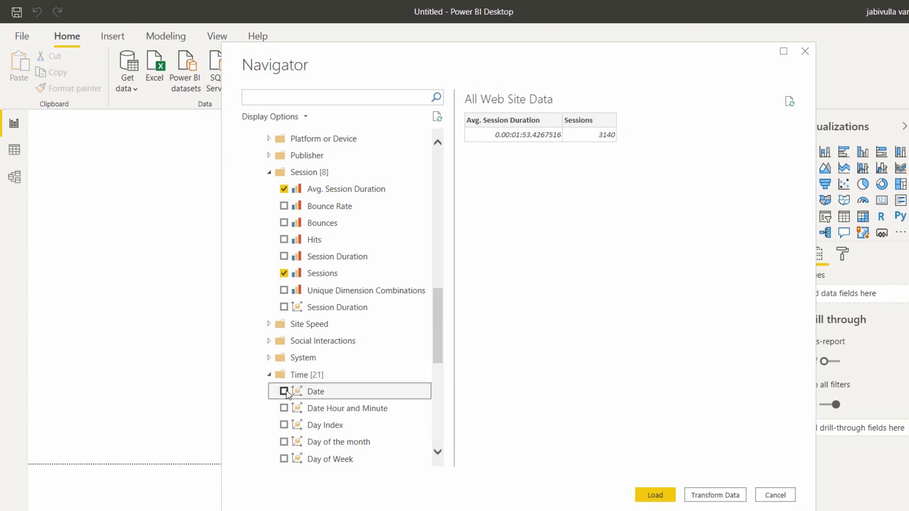
pyautogui.scroll(-5, 439, 450)
pyautogui.scroll(-1, 442, 448)
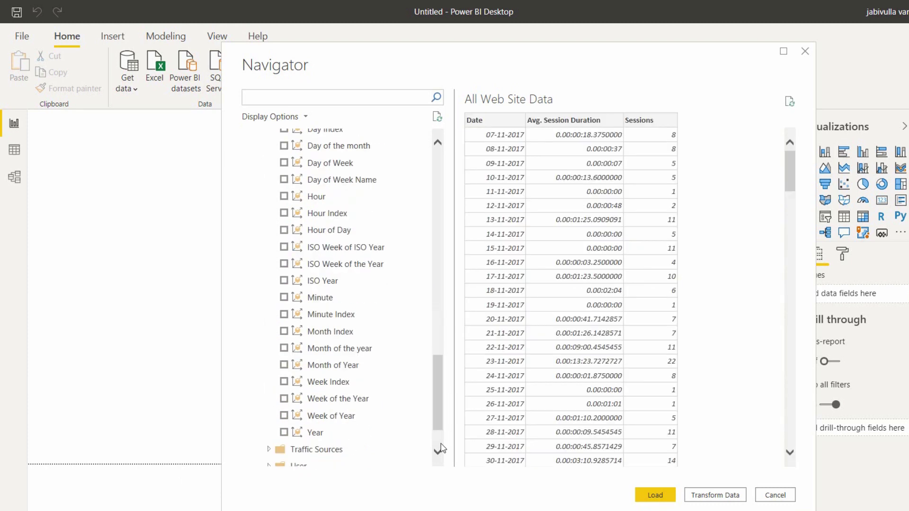
pyautogui.click(285, 432)
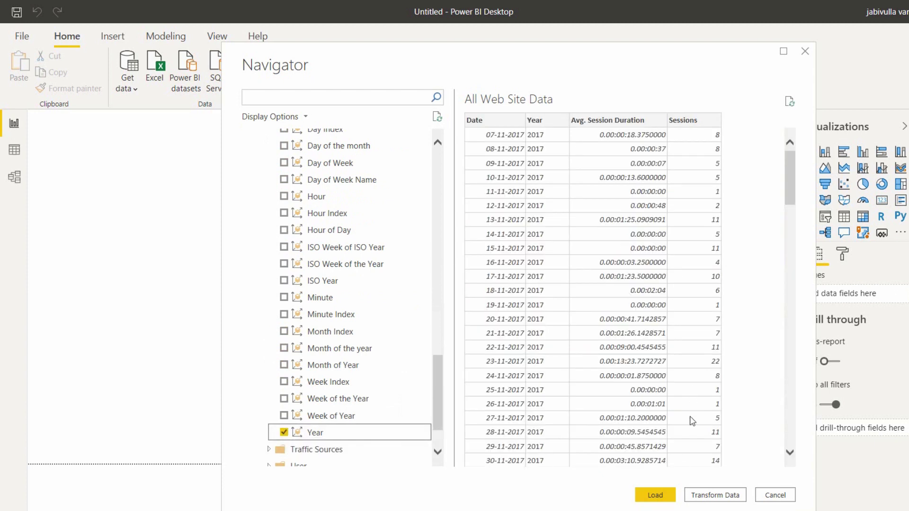
pyautogui.click(661, 493)
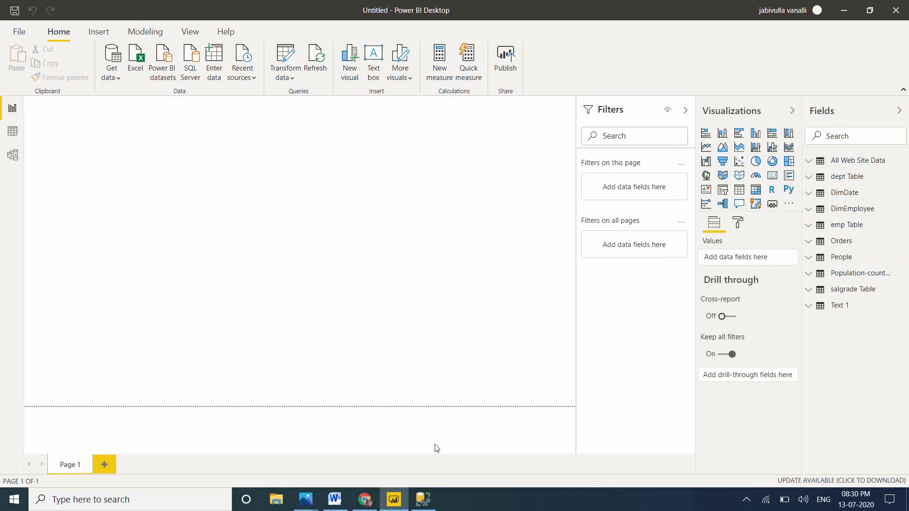
# Step: Switch to Word to review the list of Power BI connection types, and return to Power BI Desktop
pyautogui.click(333, 500)
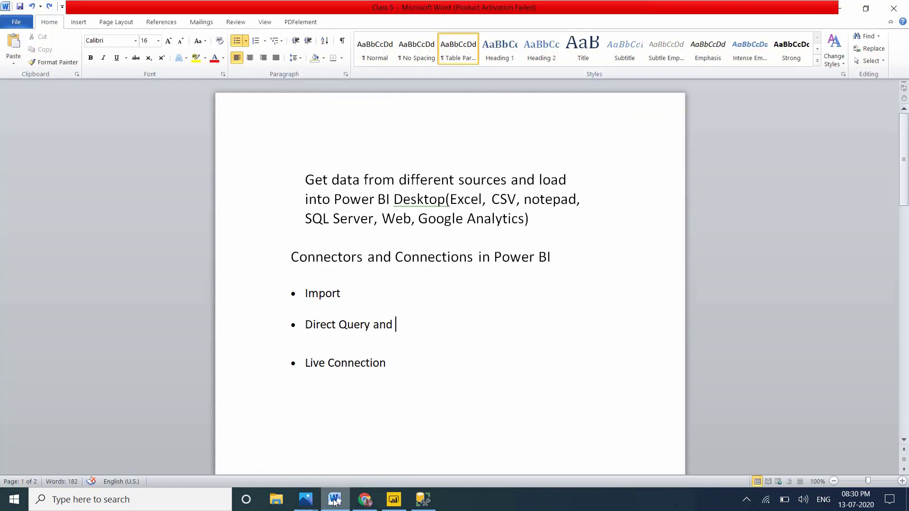
pyautogui.click(394, 500)
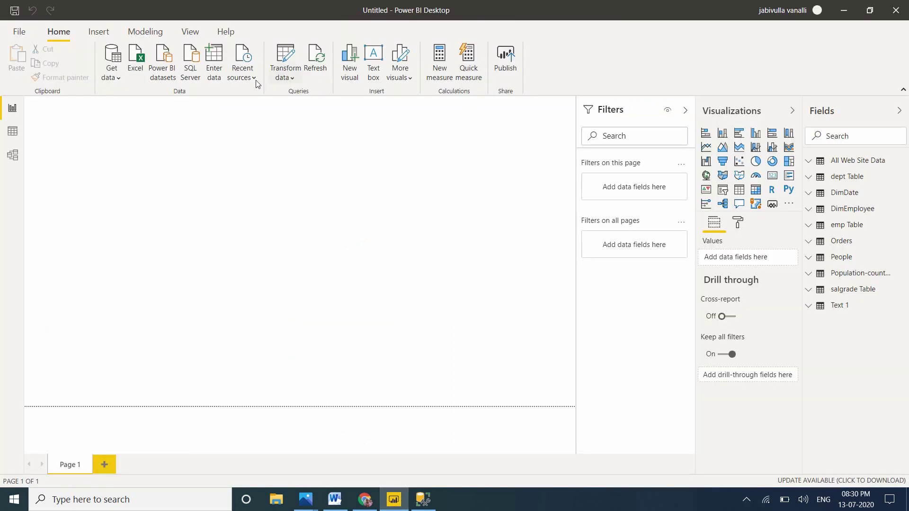
# Step: Reopen the pinned DESKTOP-E9UD2MI\JABISQL server from the recent sources, and select the FactResellerSales table of AdventureWorksDW2017
pyautogui.click(242, 73)
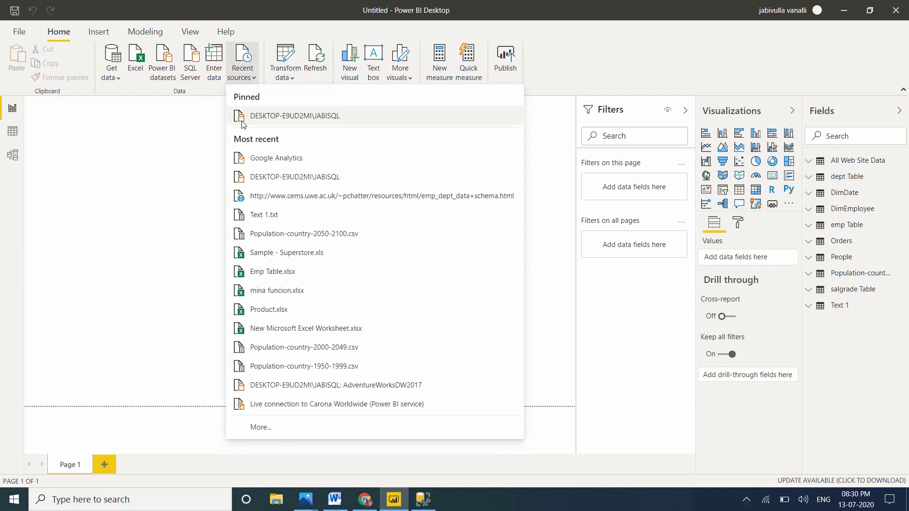
pyautogui.click(284, 116)
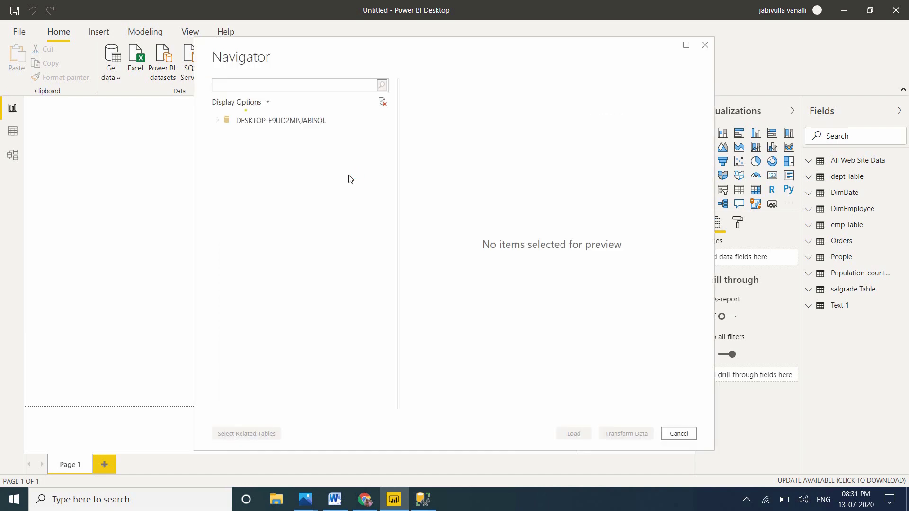
pyautogui.click(222, 136)
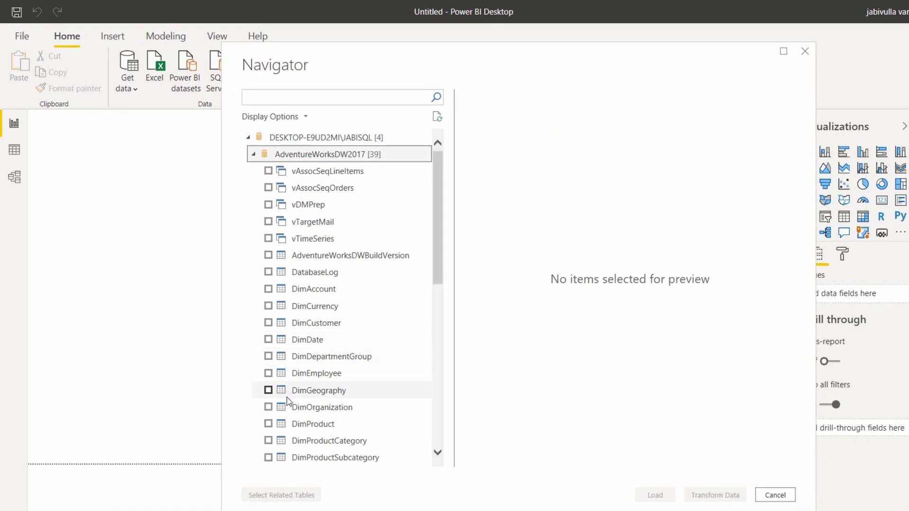
pyautogui.scroll(-8, 441, 446)
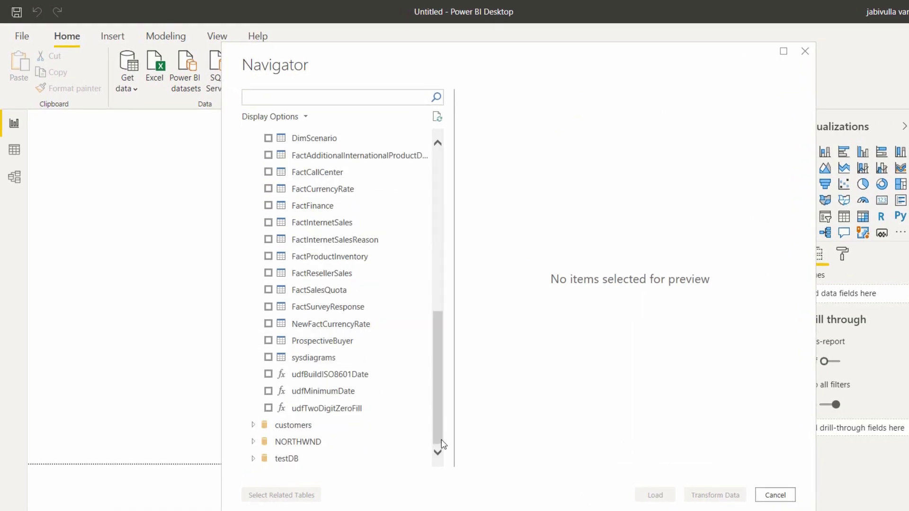
pyautogui.click(268, 273)
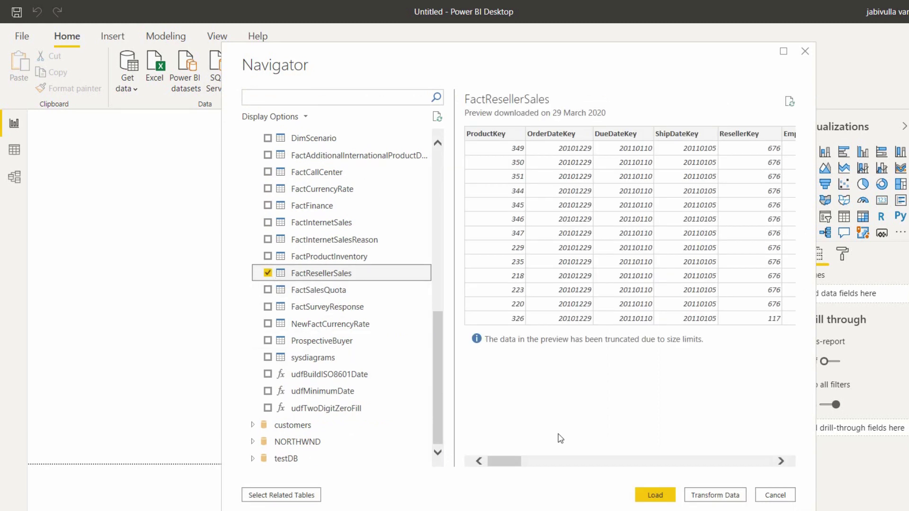
# Step: Load the selected table with the DirectQuery connection setting, and accept the potential security risk notice
pyautogui.click(655, 496)
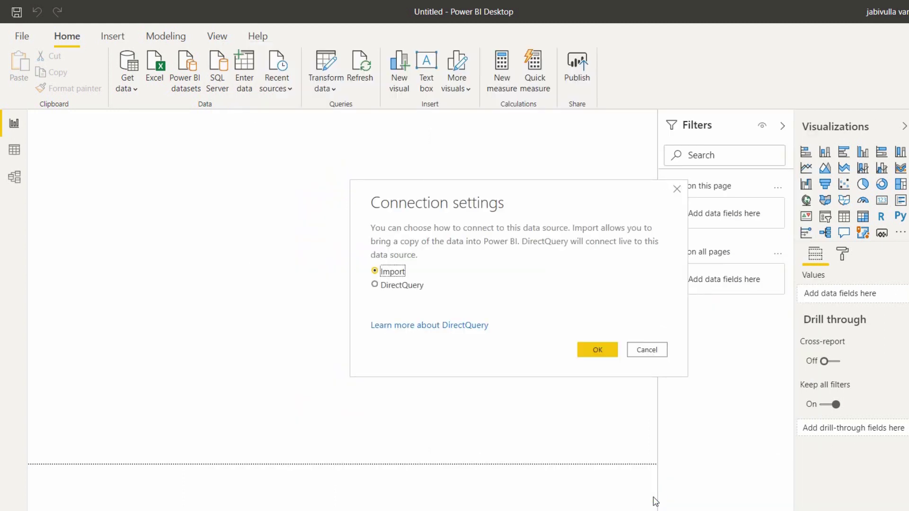
pyautogui.click(376, 286)
pyautogui.click(588, 350)
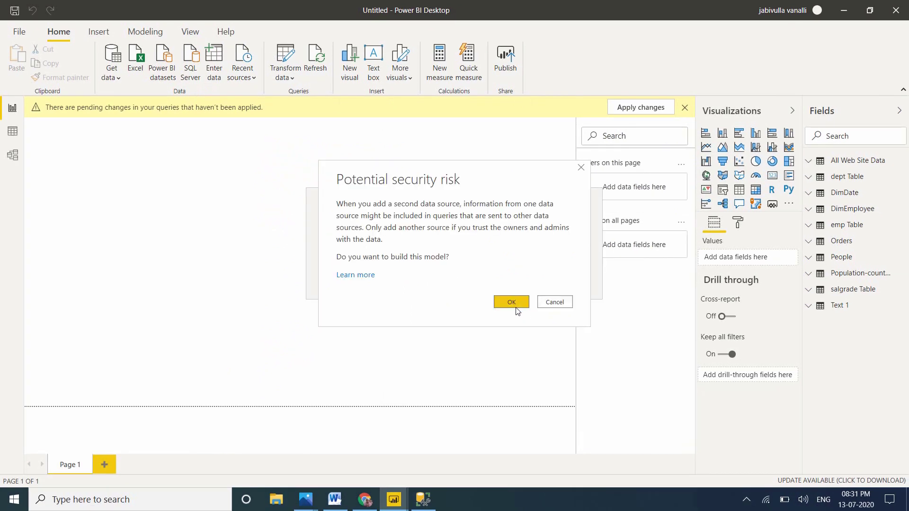
pyautogui.click(514, 303)
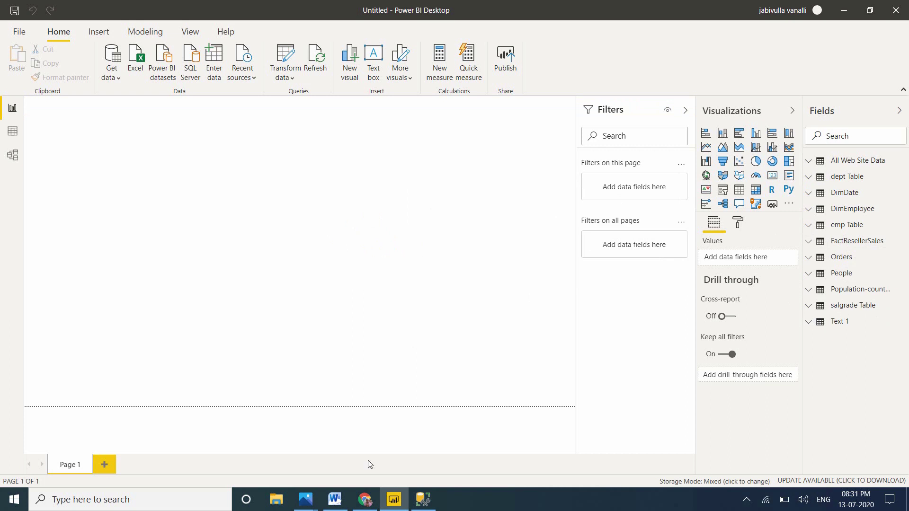
pyautogui.moveTo(368, 494)
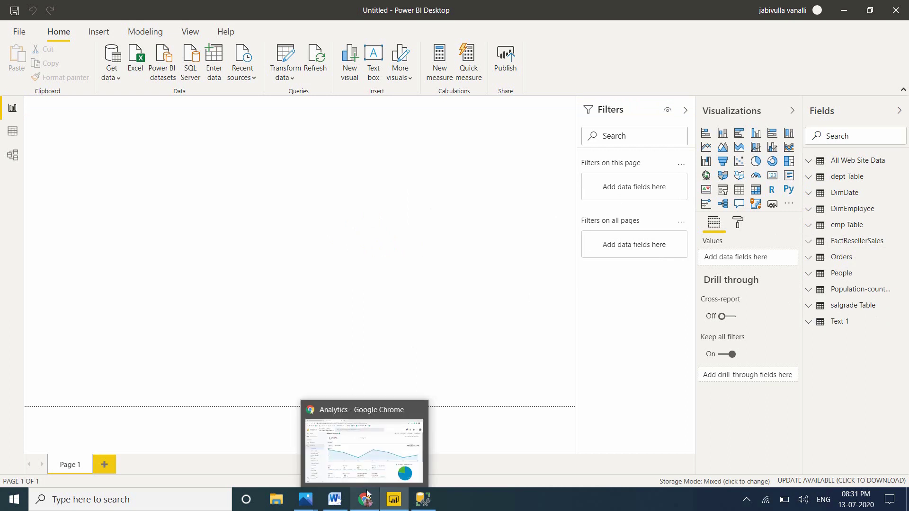
pyautogui.click(337, 500)
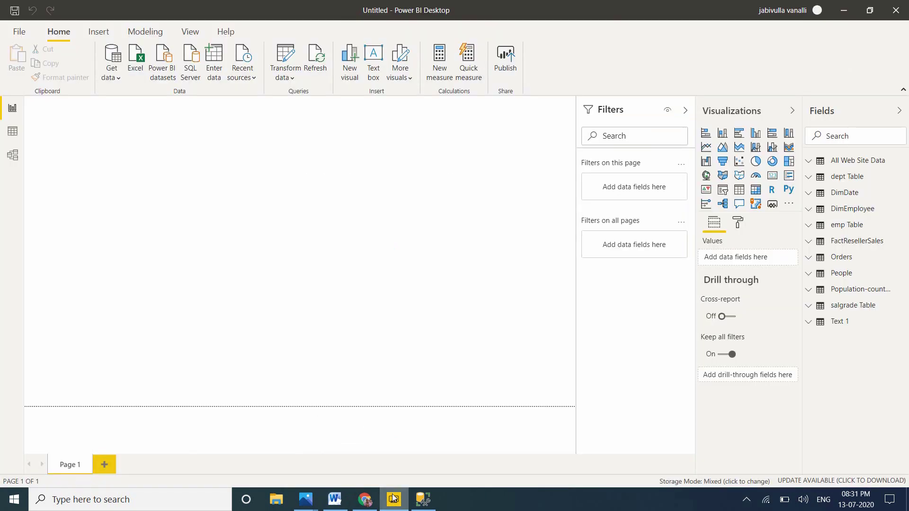
pyautogui.click(394, 499)
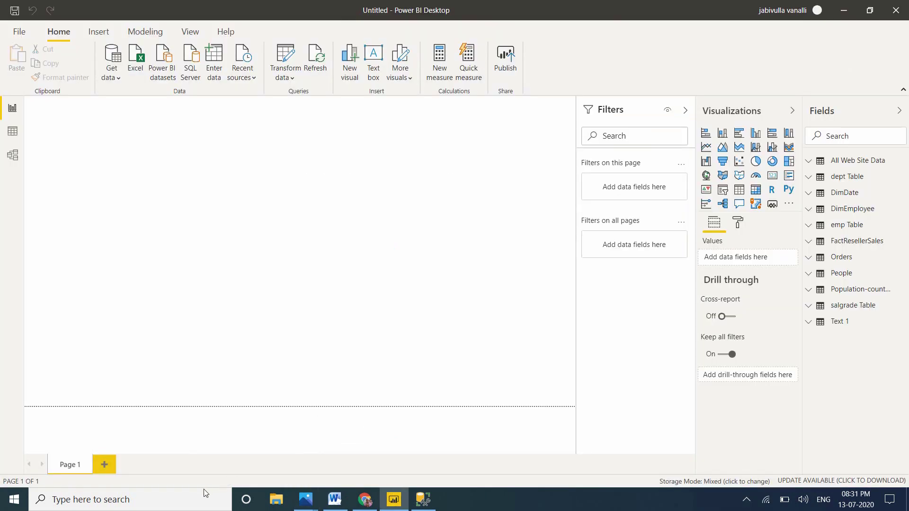
# Step: Start a new SQL Server connection to server DESKTOP-E9UD2MI\JABISQL and database AdventureWorksDW2017, keeping DirectQuery mode
pyautogui.click(119, 77)
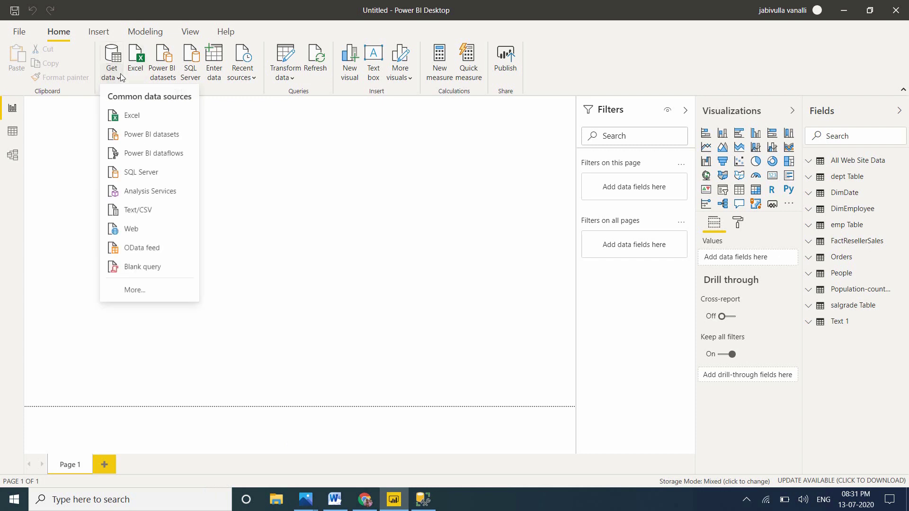
pyautogui.click(158, 174)
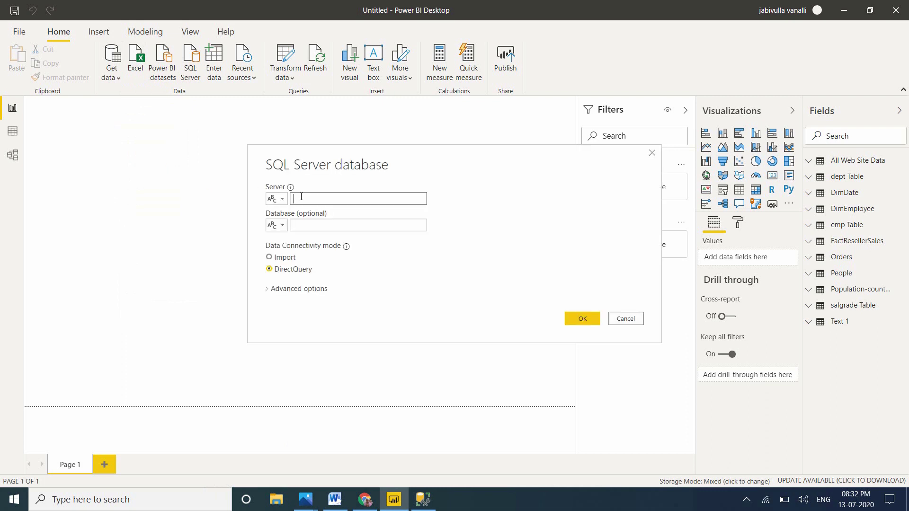
pyautogui.write('DESKTOP-E9UD2MI\\JABISQL')
pyautogui.click(303, 225)
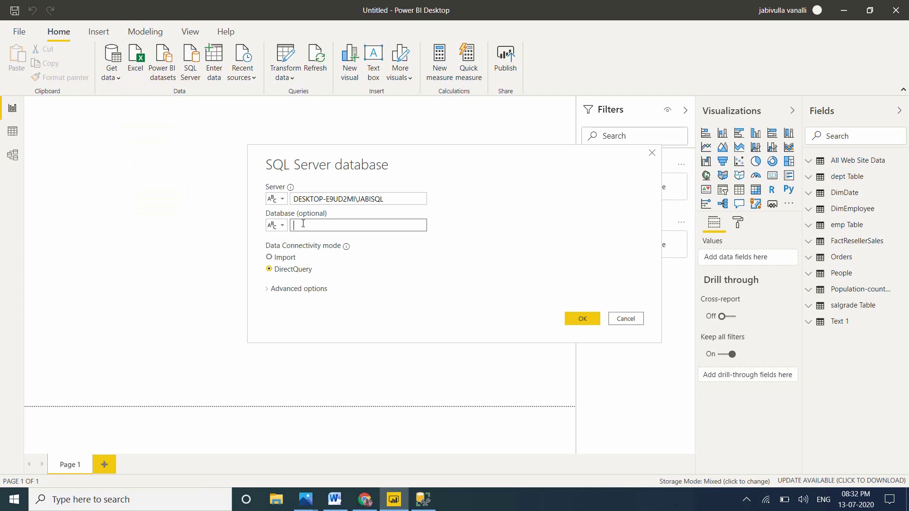
pyautogui.write('AdventureWorksDW2017')
# Step: Expand the advanced options and enter the SQL statement "select * from FactInternetSales"
pyautogui.click(287, 290)
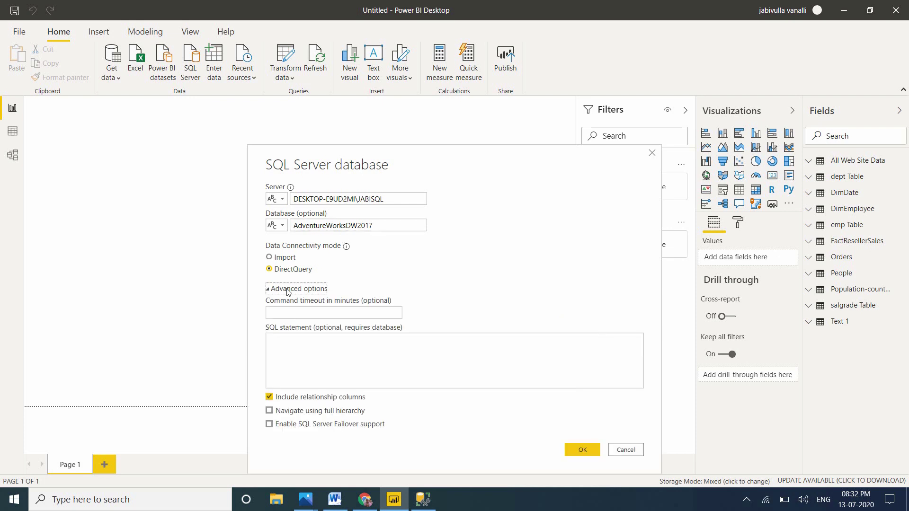
pyautogui.click(283, 348)
pyautogui.write('s')
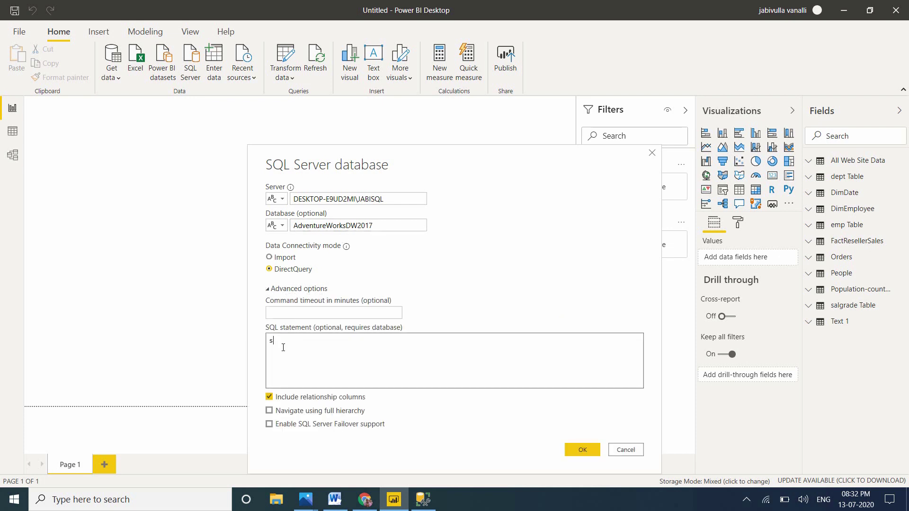
pyautogui.write('e')
pyautogui.write('lect')
pyautogui.write(' * from ')
pyautogui.write('Fatc')
pyautogui.press('BackSpace')
pyautogui.press('BackSpace')
pyautogui.write('ctInternetSales')
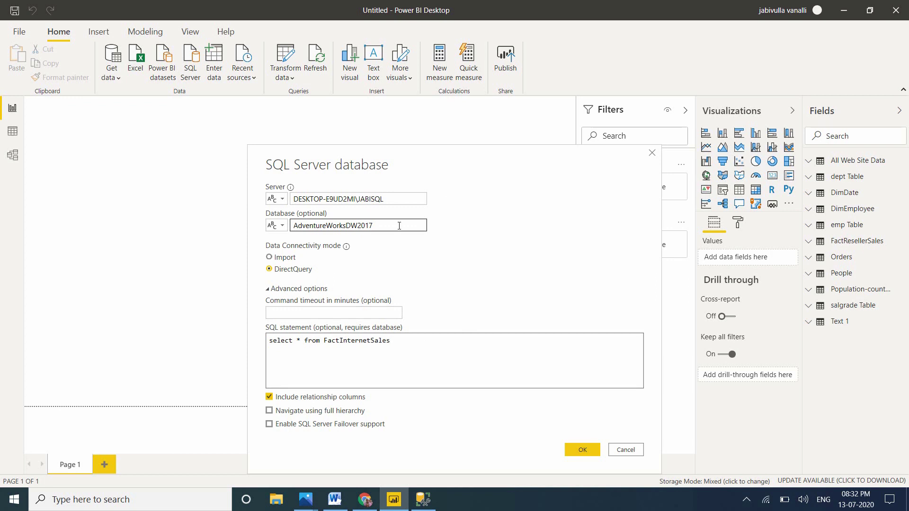
# Step: Run the SQL statement, load its result into the report, and view the storage details of the new query table
pyautogui.click(585, 448)
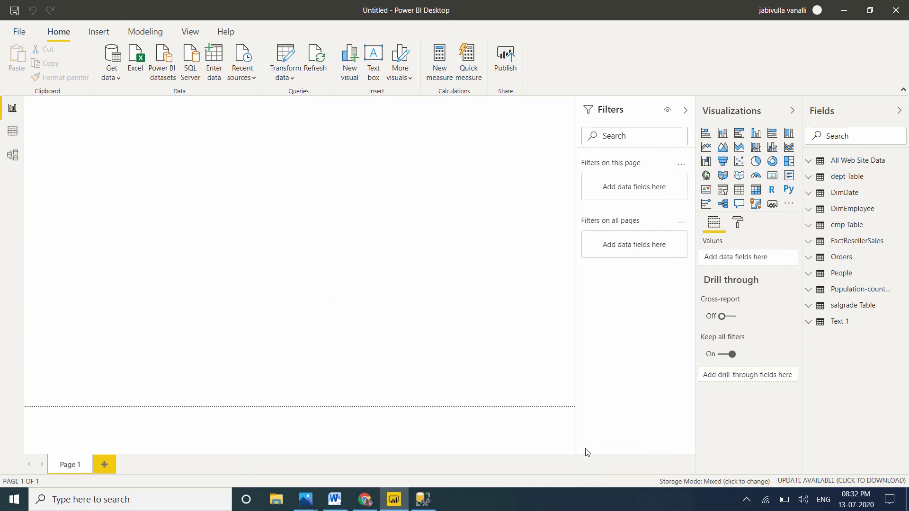
pyautogui.click(580, 415)
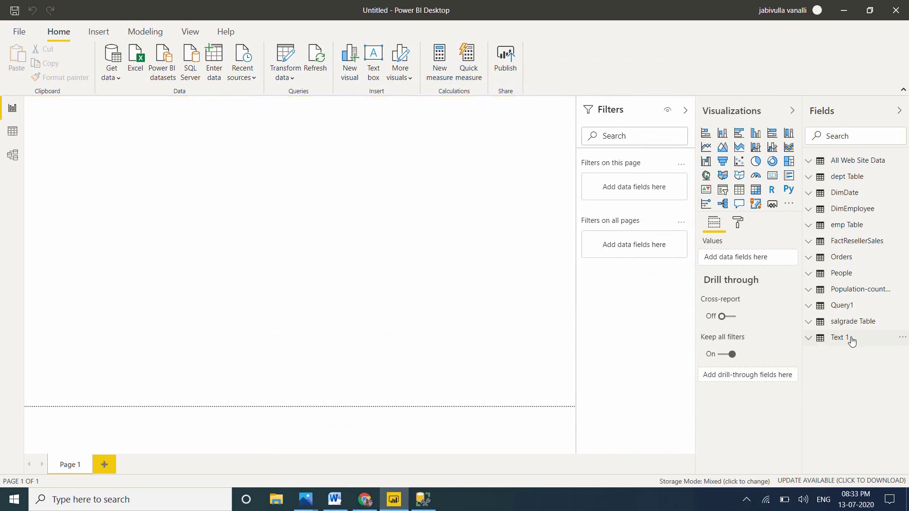
pyautogui.moveTo(845, 306)
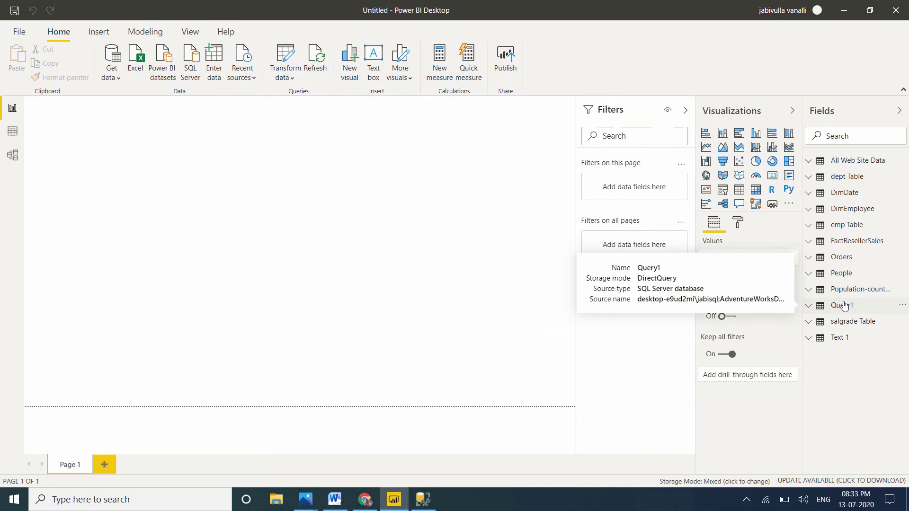
# Step: Switch to Word and on to Photos, and advance from Class 5.jpg to the End Screen.jpg image
pyautogui.click(365, 500)
pyautogui.click(335, 500)
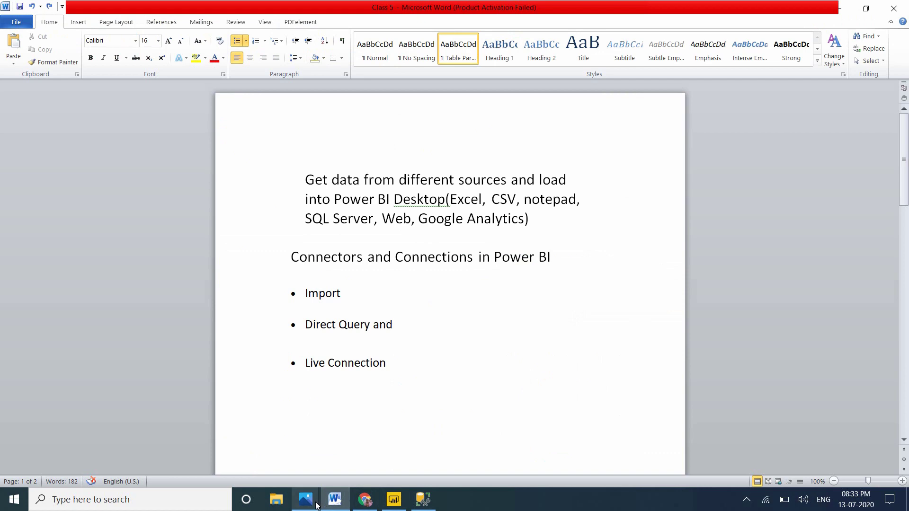
pyautogui.moveTo(306, 499)
pyautogui.click(347, 463)
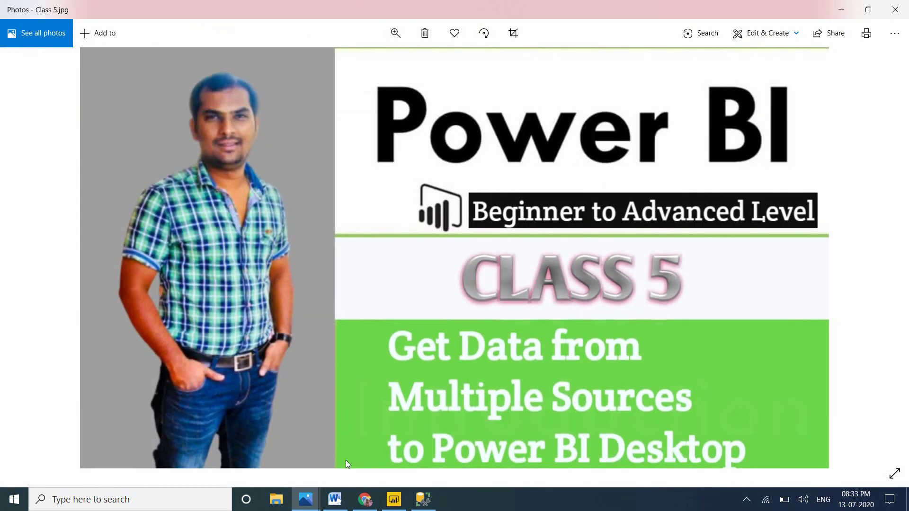
pyautogui.press('Right')
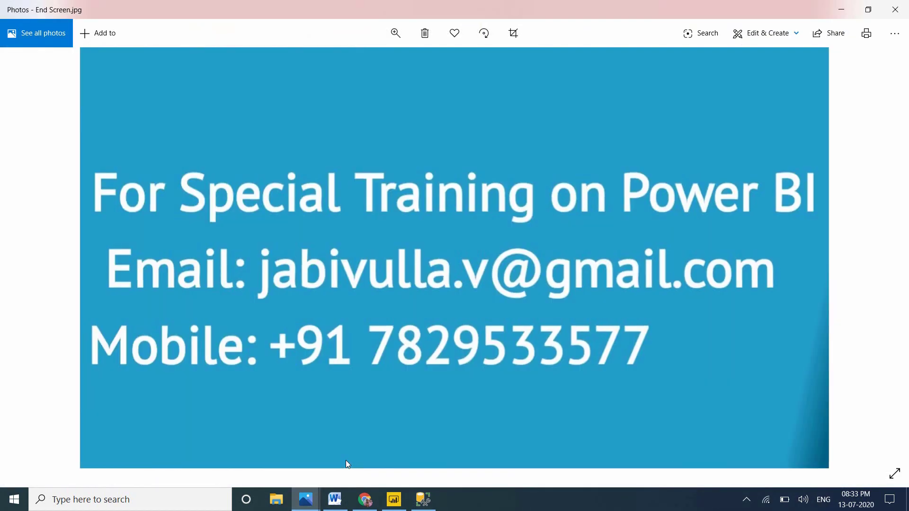